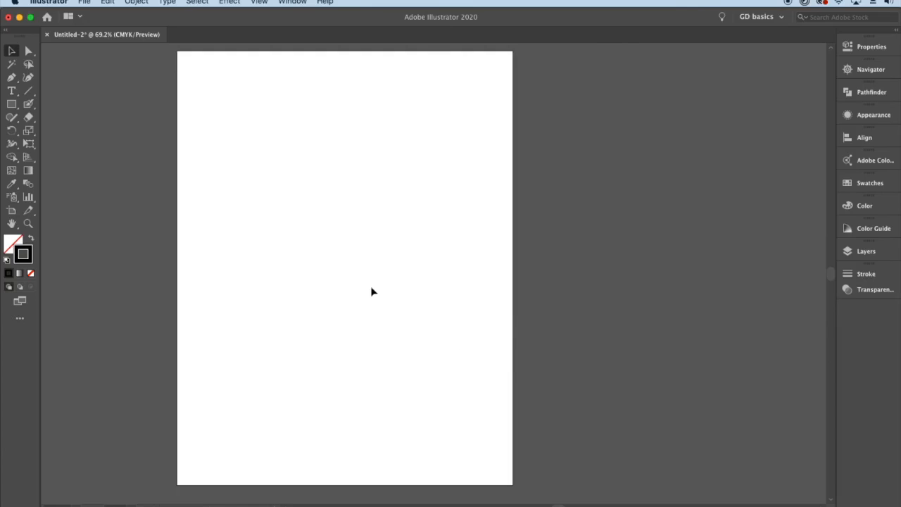
- Draw a closed triangle near the artboard's upper edge with the Pen tool
{"action": "left_click", "coordinate": [11, 78]}
{"action": "left_click", "coordinate": [208, 114]}
{"action": "left_click", "coordinate": [290, 69]}
{"action": "left_click", "coordinate": [333, 122]}
{"action": "left_click", "coordinate": [208, 113]}
- Draw a slightly rising straight line below the triangle with the Pen tool and deselect it
{"action": "left_click", "coordinate": [207, 158]}
{"action": "left_click", "coordinate": [447, 145]}
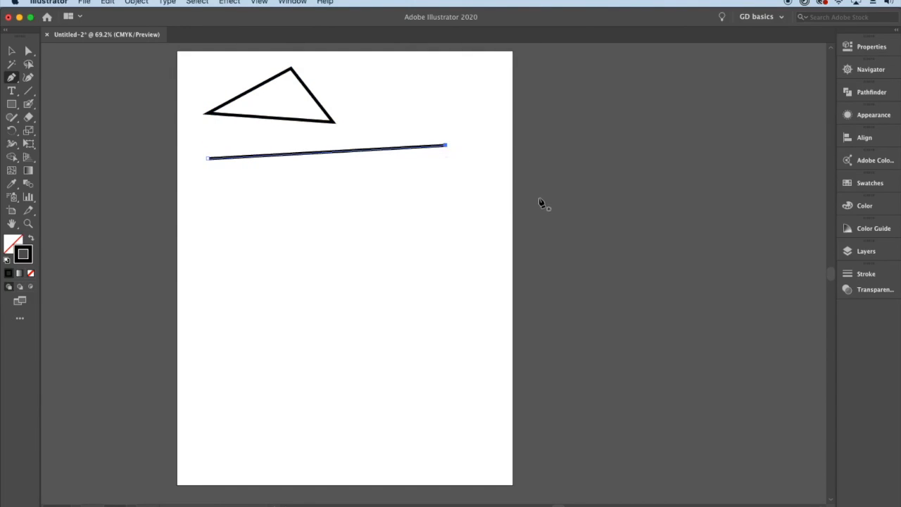
{"action": "left_click", "coordinate": [17, 52]}
{"action": "left_click", "coordinate": [427, 230]}
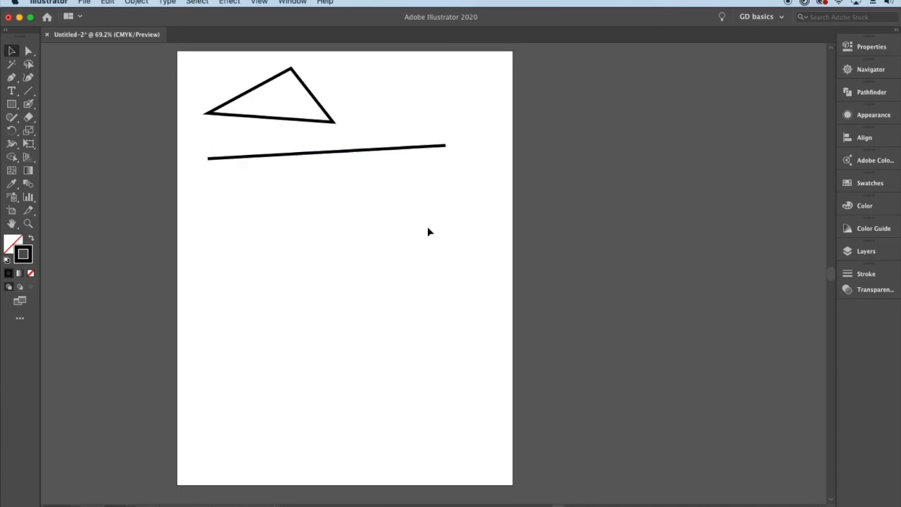
- Select the straight line and examine its end anchor points using the Direct Selection tool
{"action": "left_click", "coordinate": [397, 154]}
{"action": "key", "text": "a"}
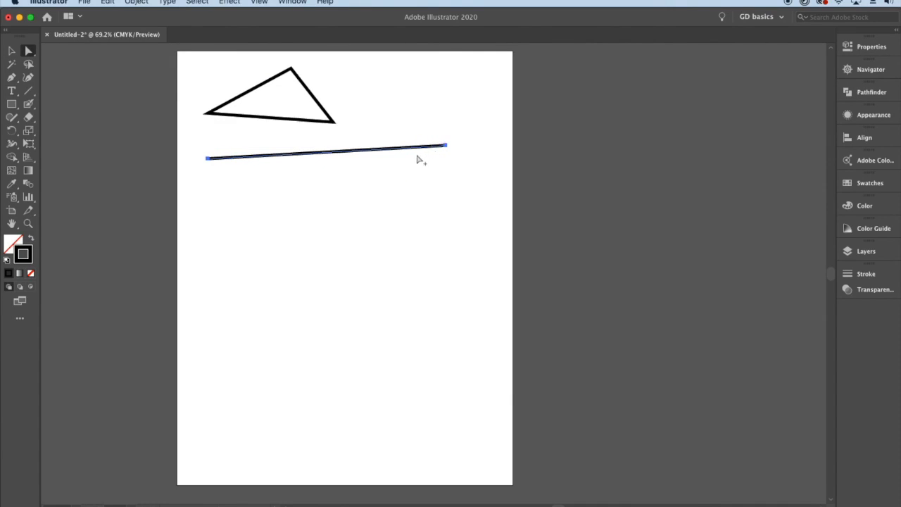
{"action": "key", "text": "super+1"}
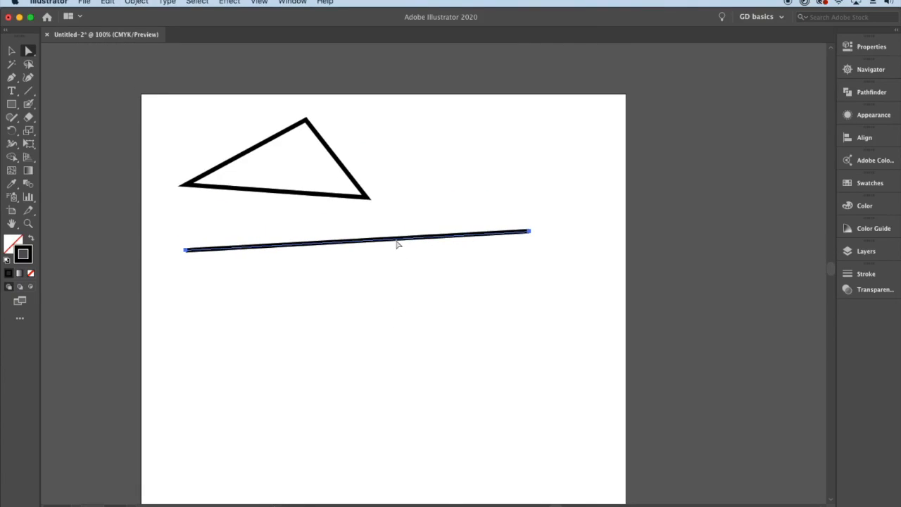
- Give the triangle a red fill and a green stroke
{"action": "left_click", "coordinate": [367, 197]}
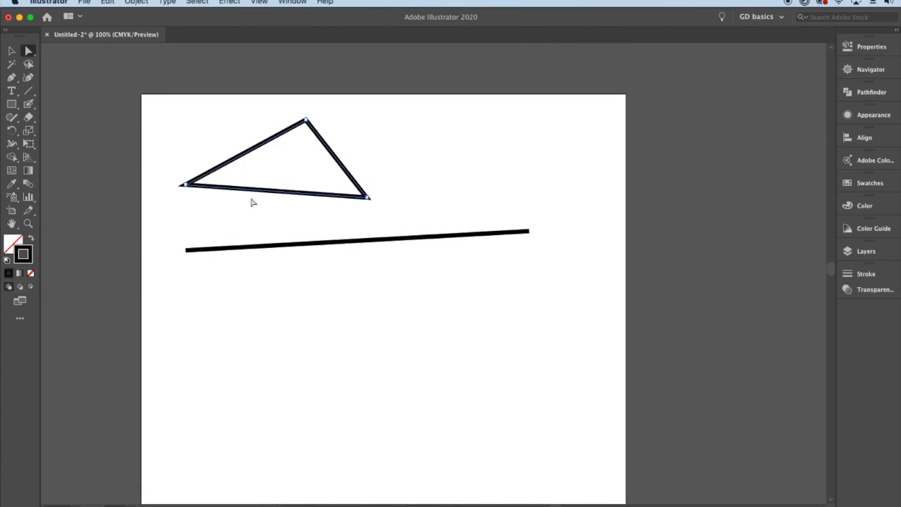
{"action": "left_click", "coordinate": [11, 51]}
{"action": "left_click", "coordinate": [847, 46]}
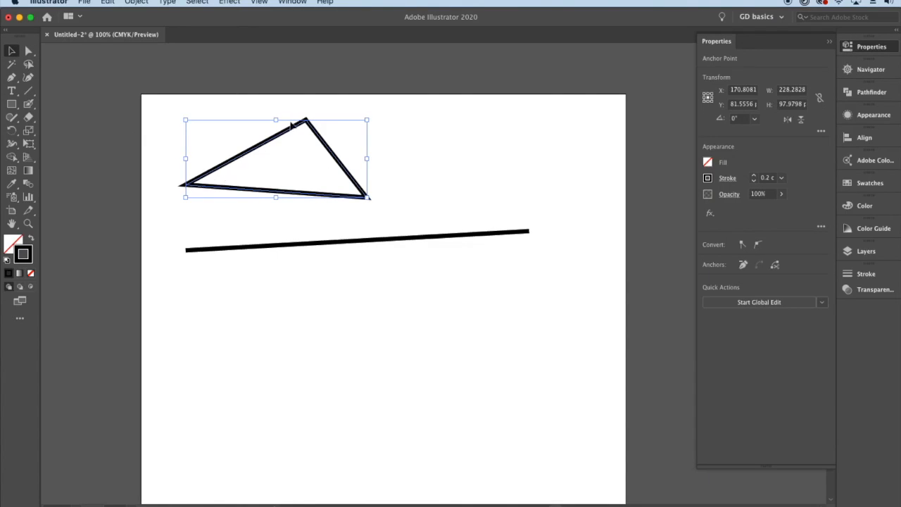
{"action": "left_click", "coordinate": [708, 163]}
{"action": "left_click", "coordinate": [672, 203]}
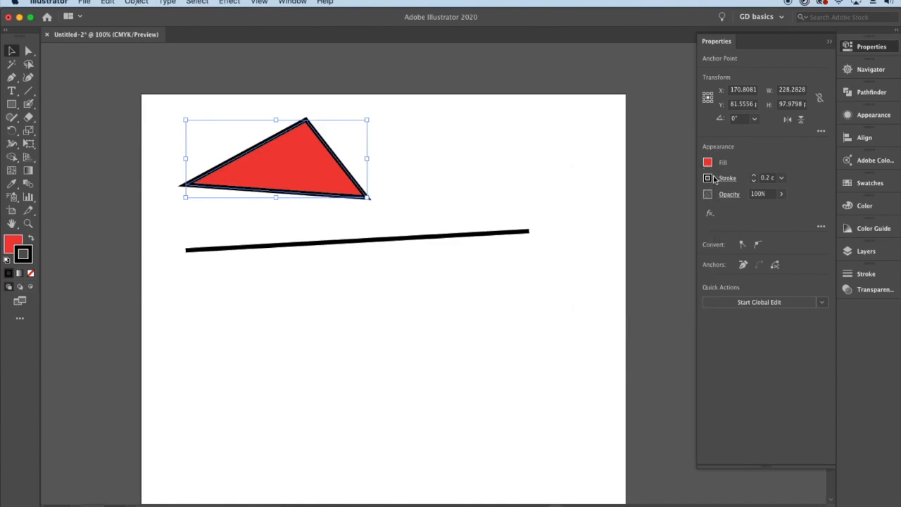
{"action": "left_click", "coordinate": [708, 178]}
{"action": "left_click", "coordinate": [635, 219]}
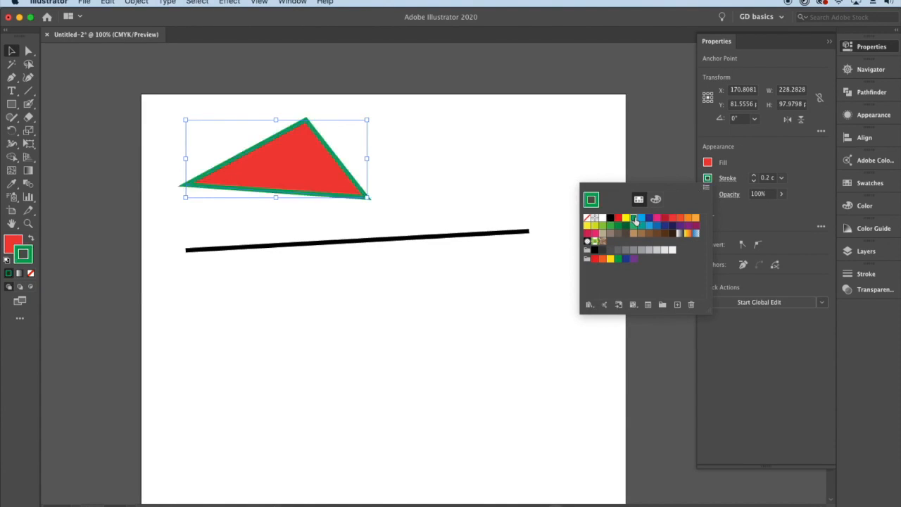
- Set the straight line's stroke colour to dark red and deselect it
{"action": "left_click", "coordinate": [496, 233]}
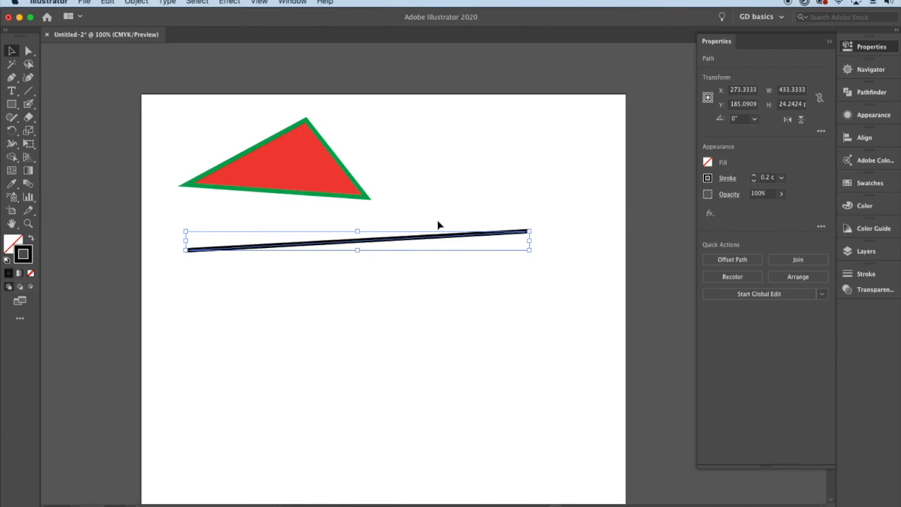
{"action": "left_click", "coordinate": [707, 178]}
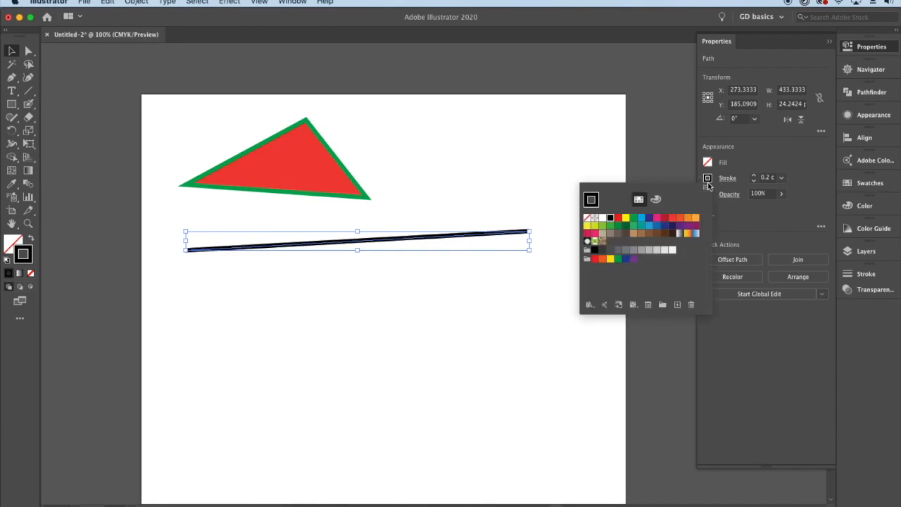
{"action": "left_click", "coordinate": [668, 223]}
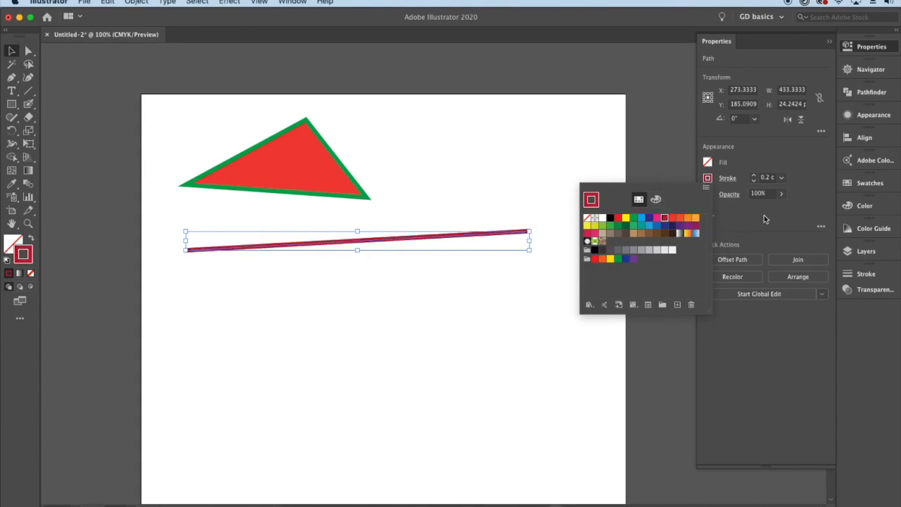
{"action": "left_click", "coordinate": [614, 253]}
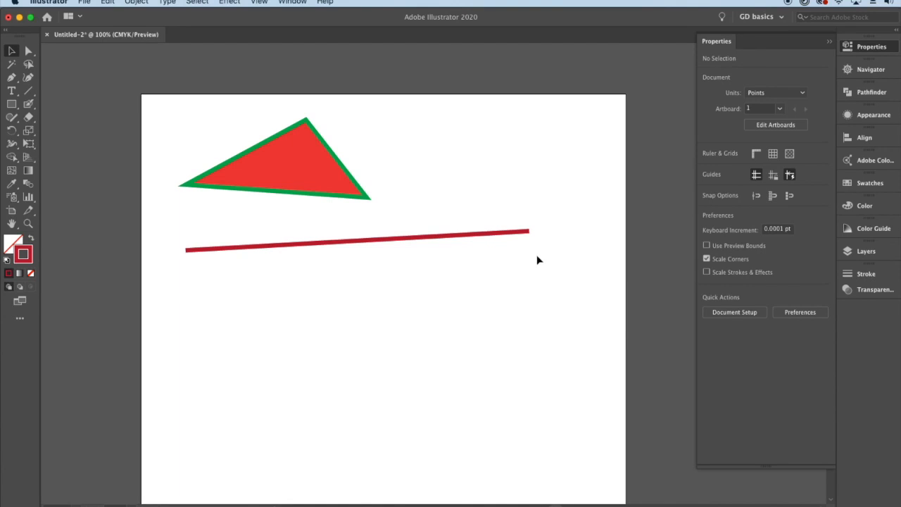
- Set the dark red line's stroke weight to 0.5 cm and give it a round cap
{"action": "left_click_drag", "start_coordinate": [537, 260], "coordinate": [519, 232]}
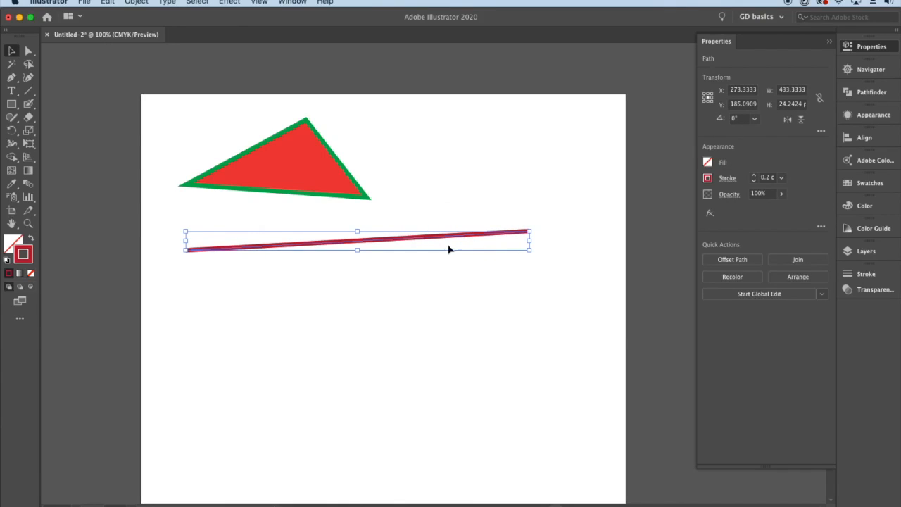
{"action": "left_click", "coordinate": [728, 179]}
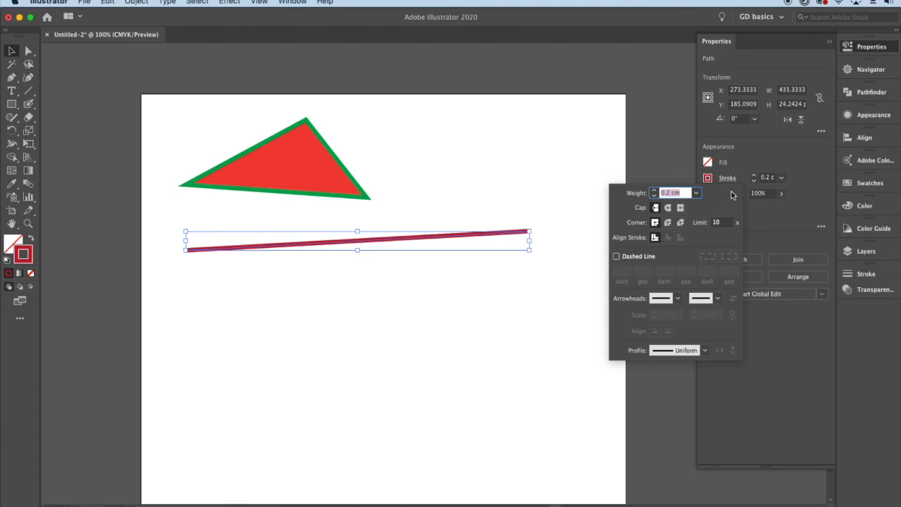
{"action": "left_click", "coordinate": [770, 226]}
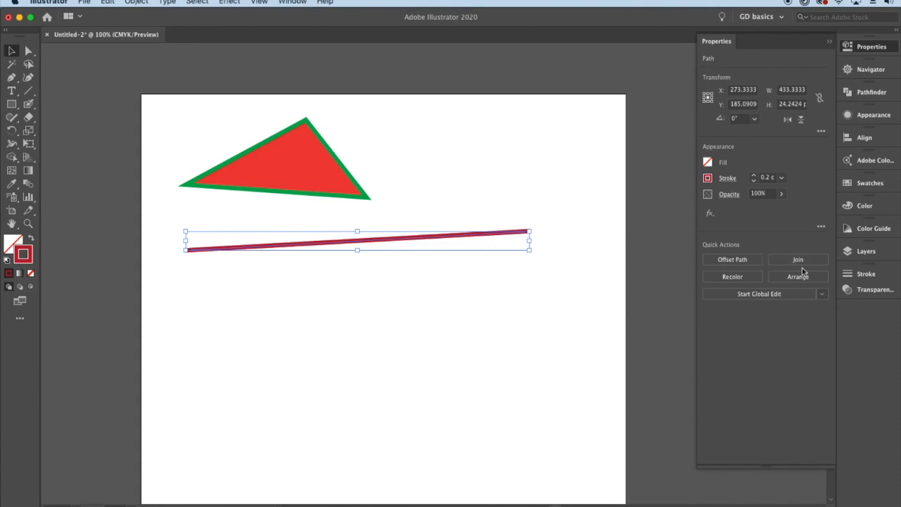
{"action": "left_click", "coordinate": [860, 275]}
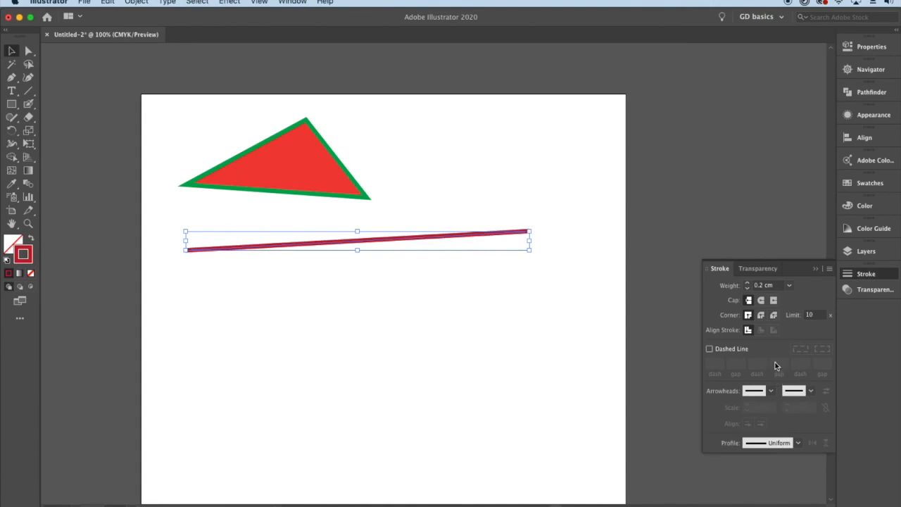
{"action": "left_click", "coordinate": [774, 285]}
{"action": "type", "text": "0"}
{"action": "key", "text": "Return"}
{"action": "key", "text": "Up"}
{"action": "key", "text": "Up"}
{"action": "key", "text": "Up"}
{"action": "key", "text": "Up"}
{"action": "key", "text": "Up"}
{"action": "key", "text": "Up"}
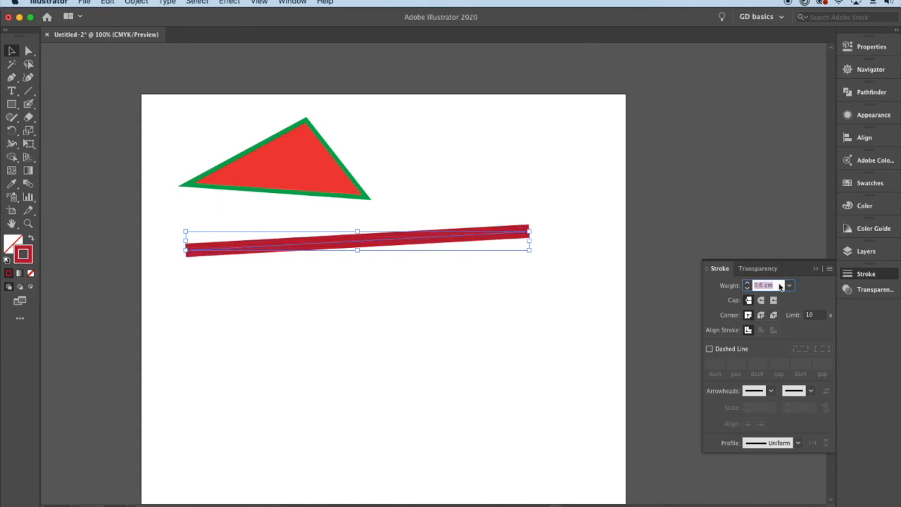
{"action": "key", "text": "Down"}
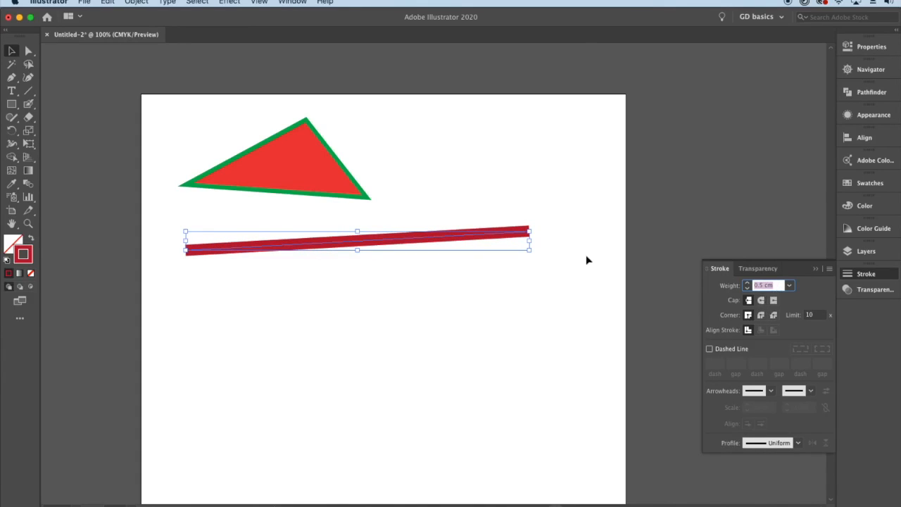
{"action": "left_click", "coordinate": [760, 300]}
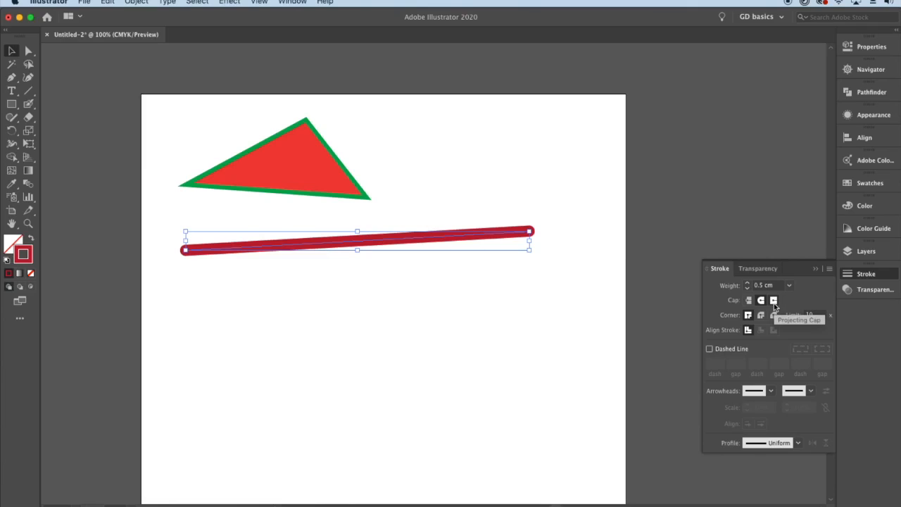
- Give the triangle's green stroke a round cap and a round corner join
{"action": "key", "text": "super+equal"}
{"action": "left_click", "coordinate": [320, 162]}
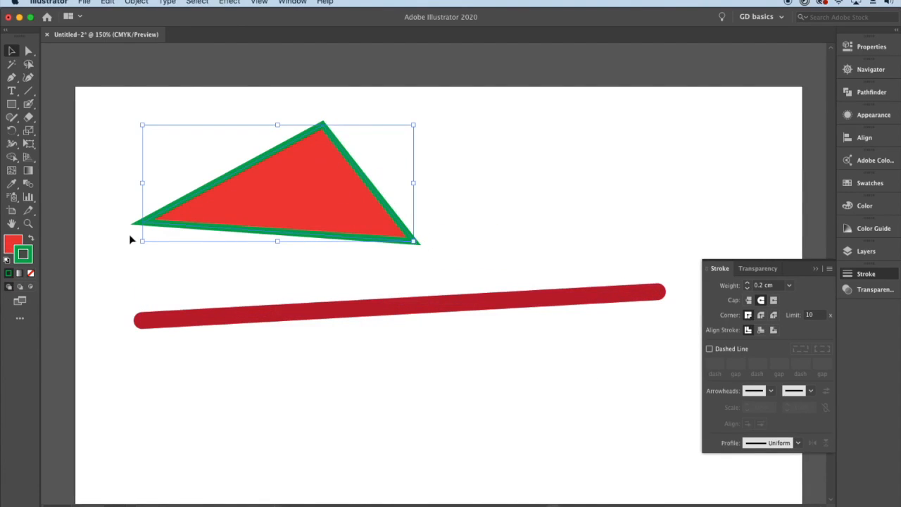
{"action": "left_click", "coordinate": [760, 315]}
{"action": "left_click", "coordinate": [396, 258]}
{"action": "left_click", "coordinate": [414, 240]}
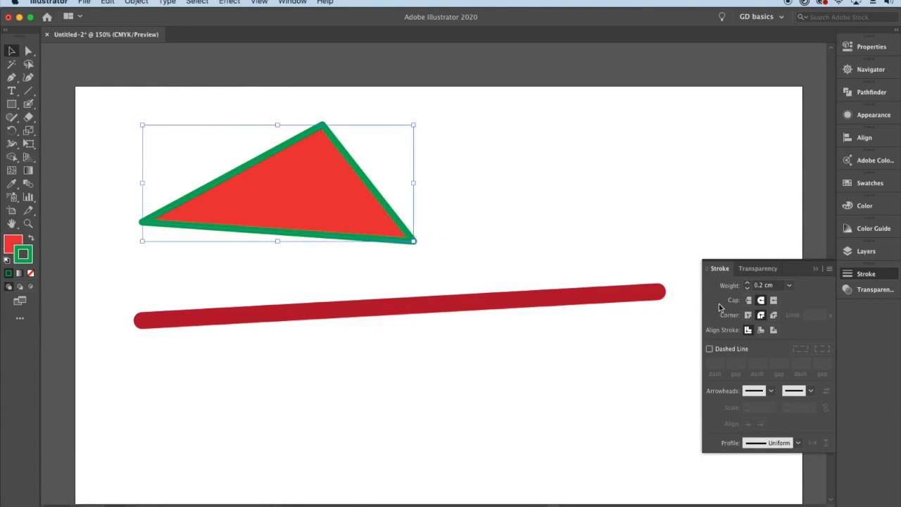
- Make the dark red line dashed with a dash length of 1.6 cm
{"action": "left_click", "coordinate": [632, 301]}
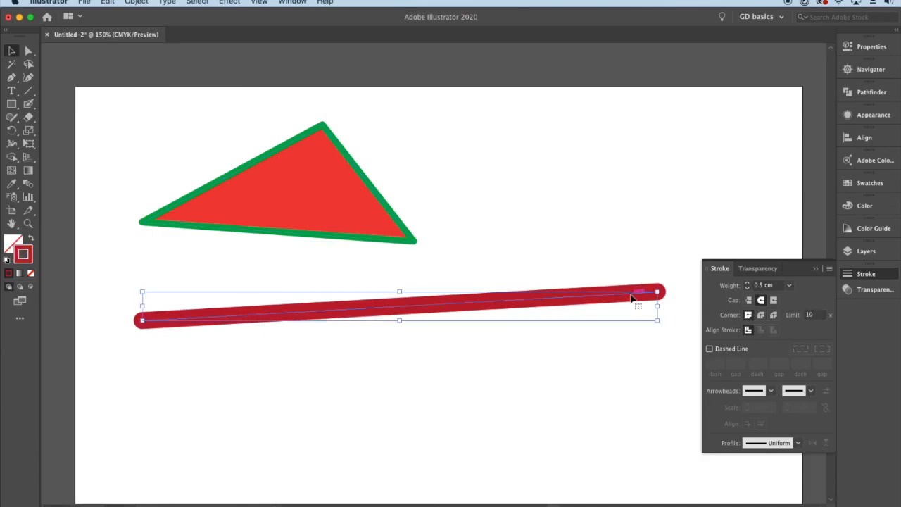
{"action": "left_click", "coordinate": [709, 348]}
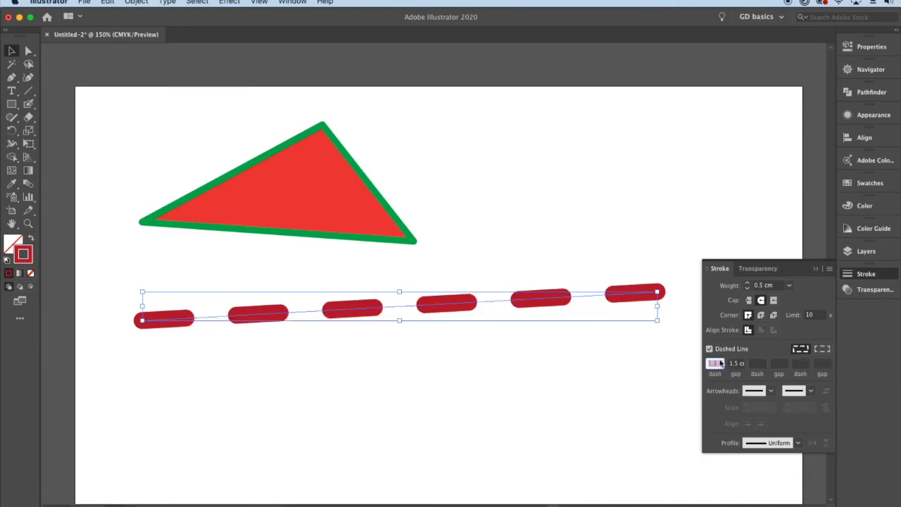
{"action": "key", "text": "Up"}
{"action": "key", "text": "Up"}
{"action": "key", "text": "Up"}
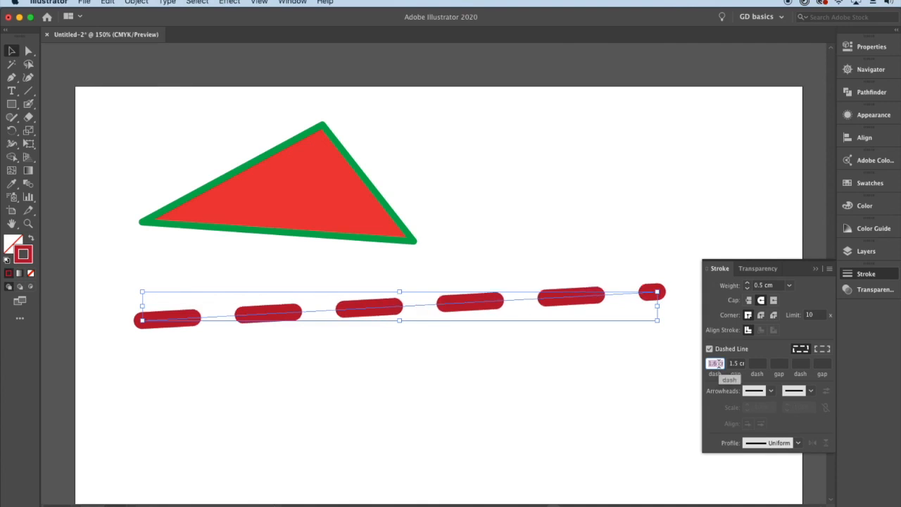
- Reduce the line's dash length to 0 cm to form a row of round dots
{"action": "key", "text": "Down"}
{"action": "key", "text": "Down"}
{"action": "key", "text": "Down"}
{"action": "key", "text": "Down"}
{"action": "key", "text": "Down"}
{"action": "key", "text": "Down"}
{"action": "key", "text": "Down"}
{"action": "key", "text": "Down"}
{"action": "key", "text": "Down"}
{"action": "key", "text": "Down"}
{"action": "key", "text": "Down"}
{"action": "key", "text": "Down"}
{"action": "key", "text": "Down"}
{"action": "key", "text": "Down"}
{"action": "key", "text": "Down"}
{"action": "key", "text": "Down"}
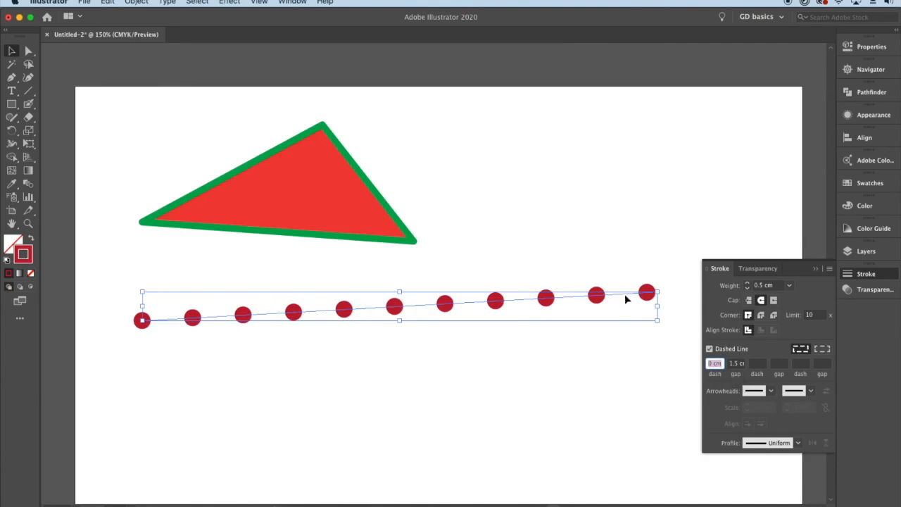
- Set the line's dash length to 1.2 cm and deselect the line
{"action": "key", "text": "Up"}
{"action": "key", "text": "Up"}
{"action": "key", "text": "Up"}
{"action": "key", "text": "Up"}
{"action": "key", "text": "Up"}
{"action": "key", "text": "Up"}
{"action": "key", "text": "Up"}
{"action": "key", "text": "Up"}
{"action": "key", "text": "Up"}
{"action": "key", "text": "Up"}
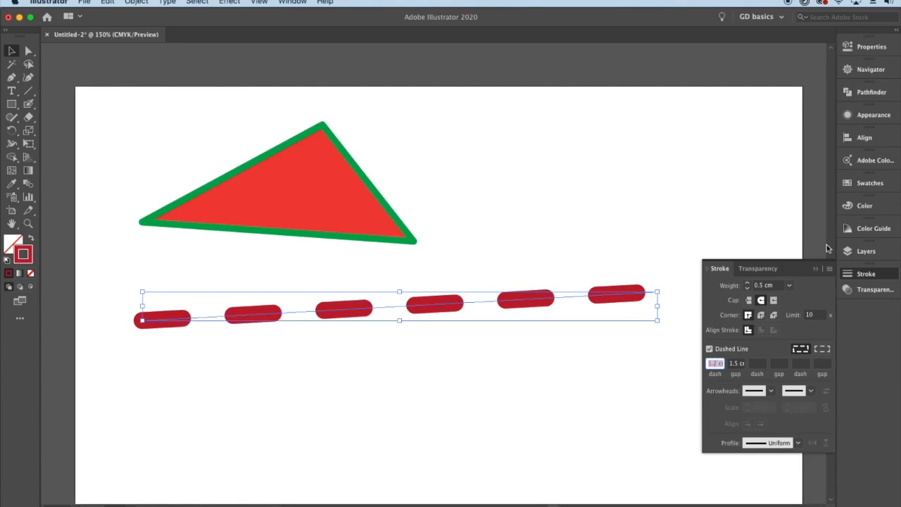
{"action": "left_click", "coordinate": [852, 271]}
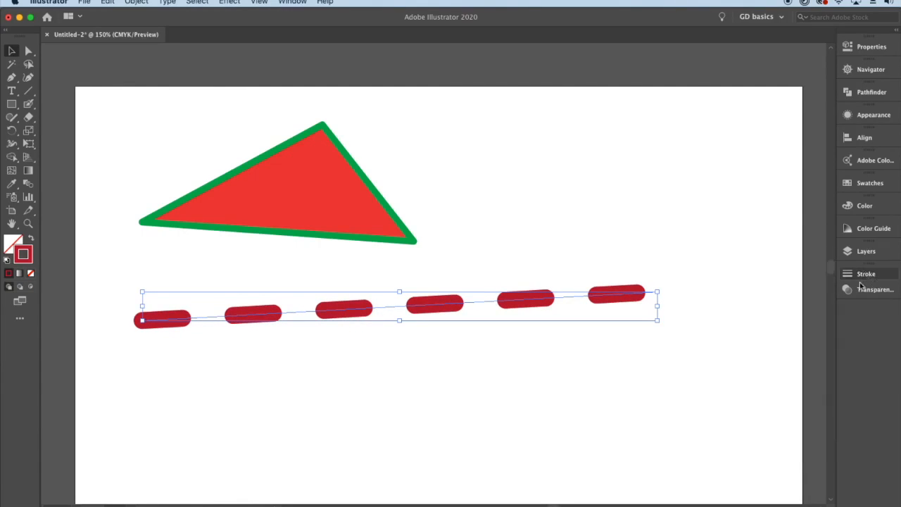
{"action": "left_click", "coordinate": [710, 305]}
- Paint a solid dark red triangle with rounded corners below the dashed line using the Blob Brush tool
{"action": "scroll", "coordinate": [710, 305], "scroll_direction": "down", "scroll_amount": 2}
{"action": "left_click_drag", "start_coordinate": [718, 334], "coordinate": [595, 239]}
{"action": "left_click", "coordinate": [28, 104]}
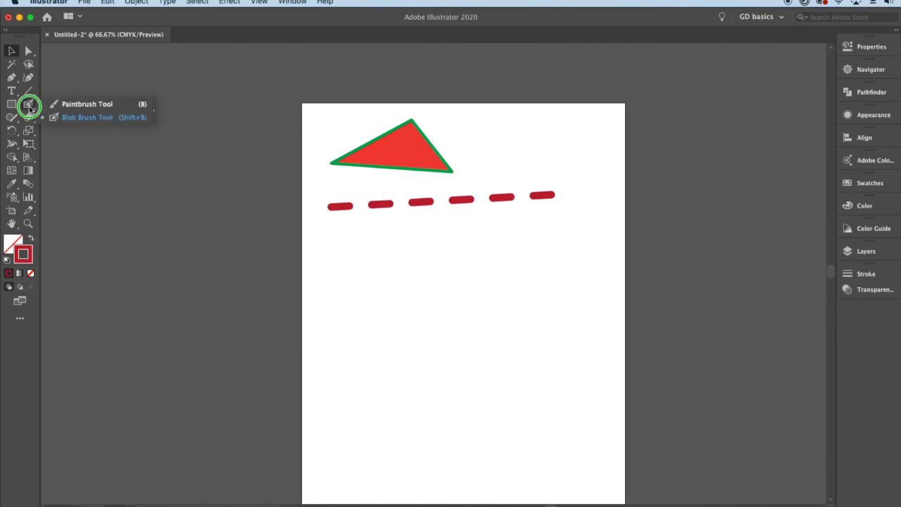
{"action": "left_click", "coordinate": [89, 118]}
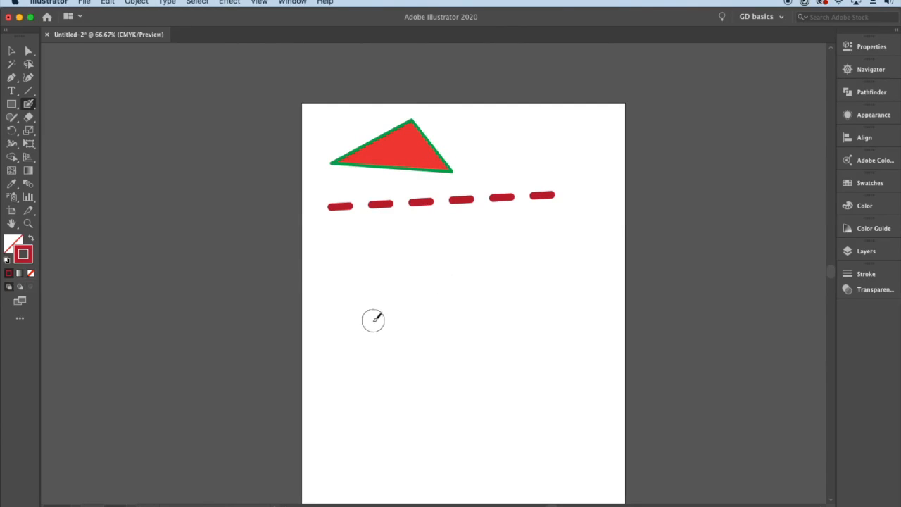
{"action": "mouse_move", "coordinate": [367, 321]}
{"action": "left_mouse_down"}
{"action": "mouse_move", "coordinate": [438, 254]}
{"action": "mouse_move", "coordinate": [498, 330]}
{"action": "mouse_move", "coordinate": [362, 327]}
{"action": "mouse_move", "coordinate": [427, 285]}
{"action": "mouse_move", "coordinate": [414, 310]}
{"action": "mouse_move", "coordinate": [422, 288]}
{"action": "mouse_move", "coordinate": [440, 290]}
{"action": "mouse_move", "coordinate": [440, 279]}
{"action": "mouse_move", "coordinate": [466, 304]}
{"action": "mouse_move", "coordinate": [440, 299]}
{"action": "left_mouse_up"}
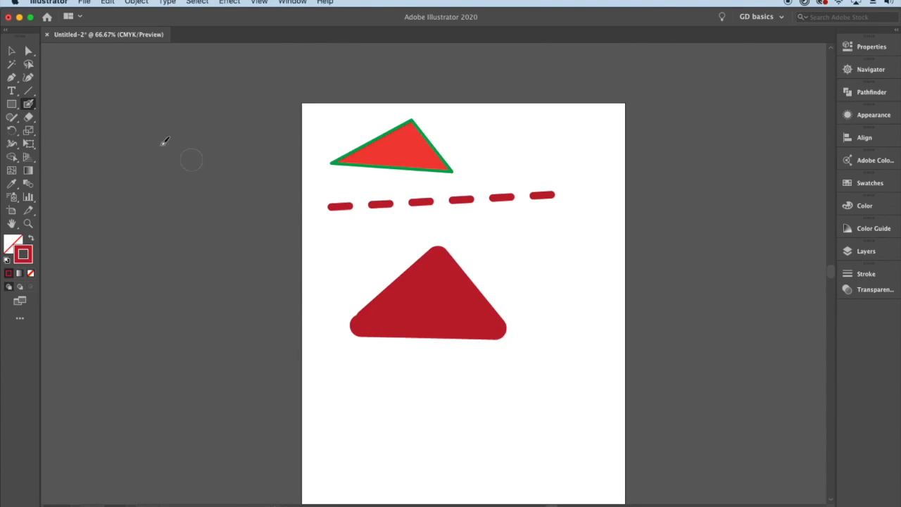
- Select the painted triangle to examine how its outline and fill are built
{"action": "left_click", "coordinate": [11, 51]}
{"action": "left_click", "coordinate": [468, 307]}
{"action": "left_click", "coordinate": [468, 307]}
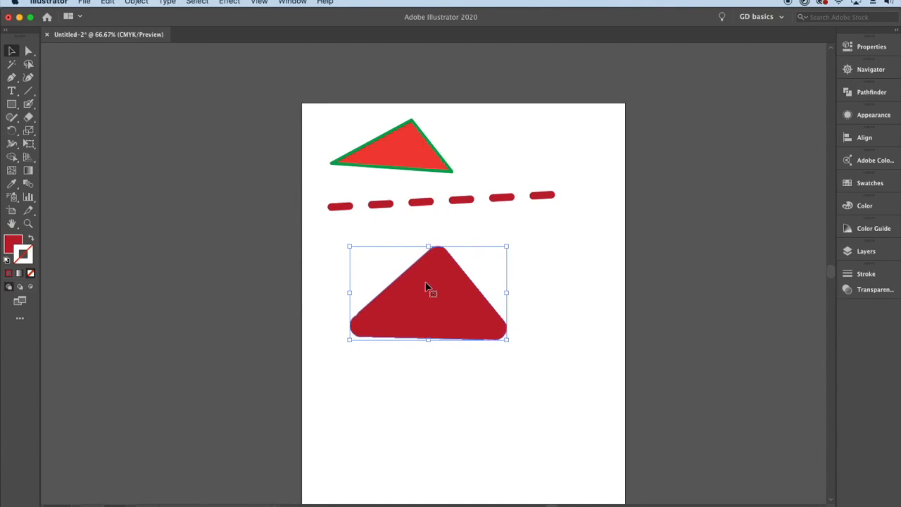
- Paint a thick dark red ring beneath the painted triangle with the Blob Brush and move it up beside the triangle's right side
{"action": "left_click", "coordinate": [28, 103]}
{"action": "mouse_move", "coordinate": [426, 368]}
{"action": "left_mouse_down"}
{"action": "mouse_move", "coordinate": [383, 399]}
{"action": "mouse_move", "coordinate": [406, 456]}
{"action": "mouse_move", "coordinate": [464, 456]}
{"action": "mouse_move", "coordinate": [473, 425]}
{"action": "mouse_move", "coordinate": [437, 374]}
{"action": "mouse_move", "coordinate": [401, 403]}
{"action": "mouse_move", "coordinate": [412, 448]}
{"action": "mouse_move", "coordinate": [461, 455]}
{"action": "mouse_move", "coordinate": [468, 411]}
{"action": "mouse_move", "coordinate": [436, 381]}
{"action": "mouse_move", "coordinate": [407, 414]}
{"action": "mouse_move", "coordinate": [429, 452]}
{"action": "mouse_move", "coordinate": [464, 436]}
{"action": "mouse_move", "coordinate": [438, 387]}
{"action": "left_mouse_up"}
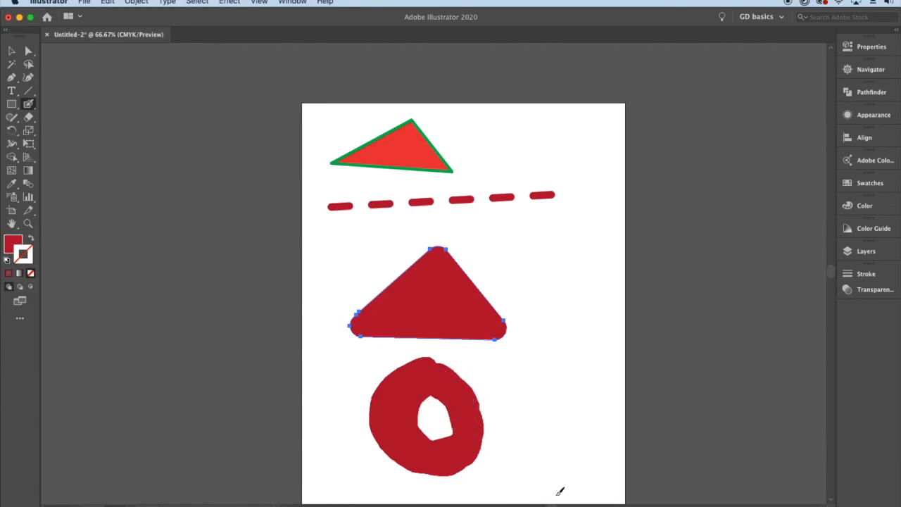
{"action": "left_click", "coordinate": [11, 51]}
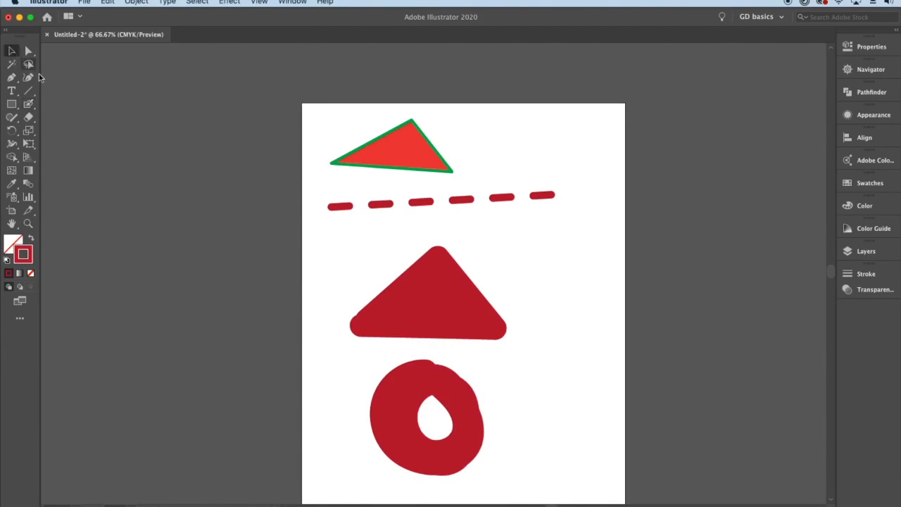
{"action": "left_click", "coordinate": [443, 366]}
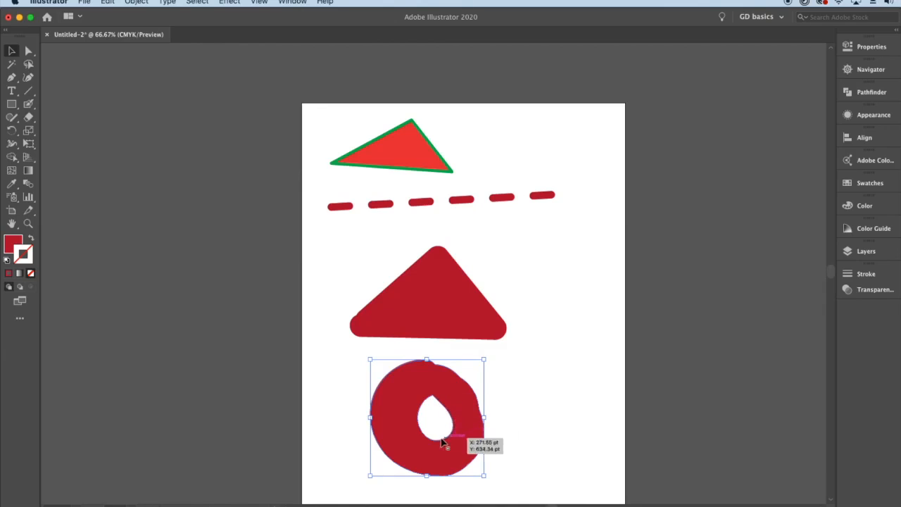
{"action": "left_click_drag", "start_coordinate": [448, 371], "coordinate": [587, 263]}
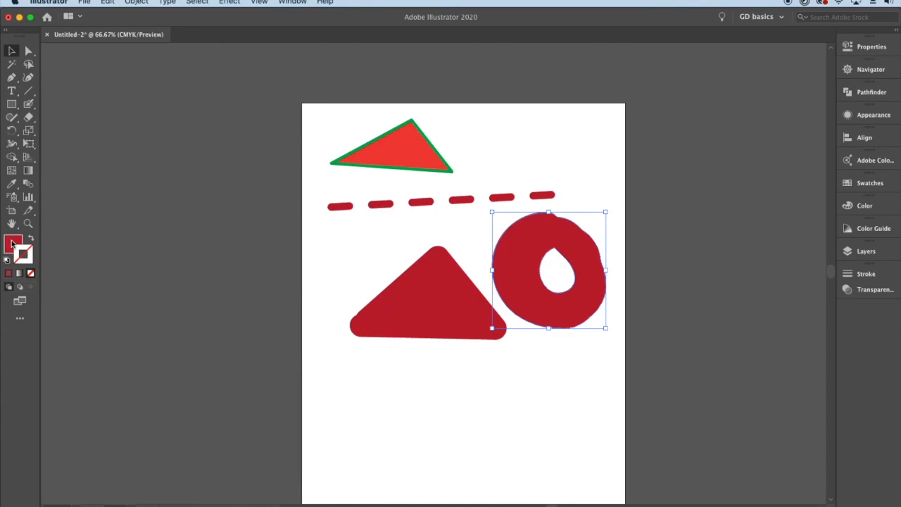
- Extend the ring's lower edge with a Blob Brush stroke and select the merged shape to examine it
{"action": "left_click", "coordinate": [28, 104]}
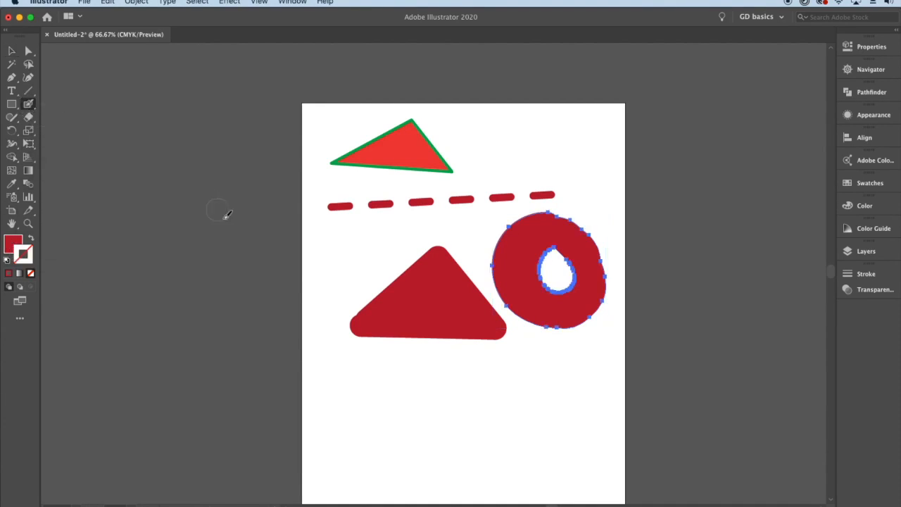
{"action": "mouse_move", "coordinate": [527, 306]}
{"action": "left_mouse_down"}
{"action": "mouse_move", "coordinate": [552, 328]}
{"action": "mouse_move", "coordinate": [598, 308]}
{"action": "mouse_move", "coordinate": [571, 313]}
{"action": "left_mouse_up"}
{"action": "left_click", "coordinate": [11, 52]}
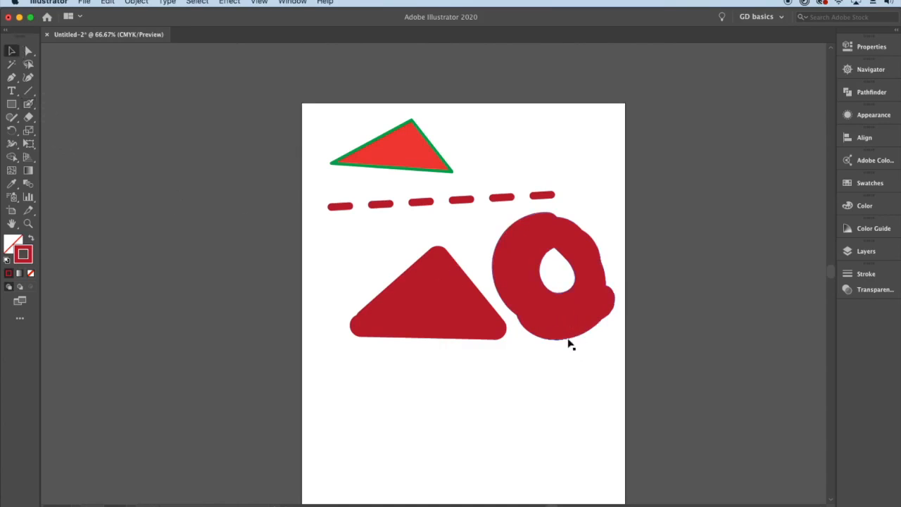
{"action": "left_click", "coordinate": [577, 317]}
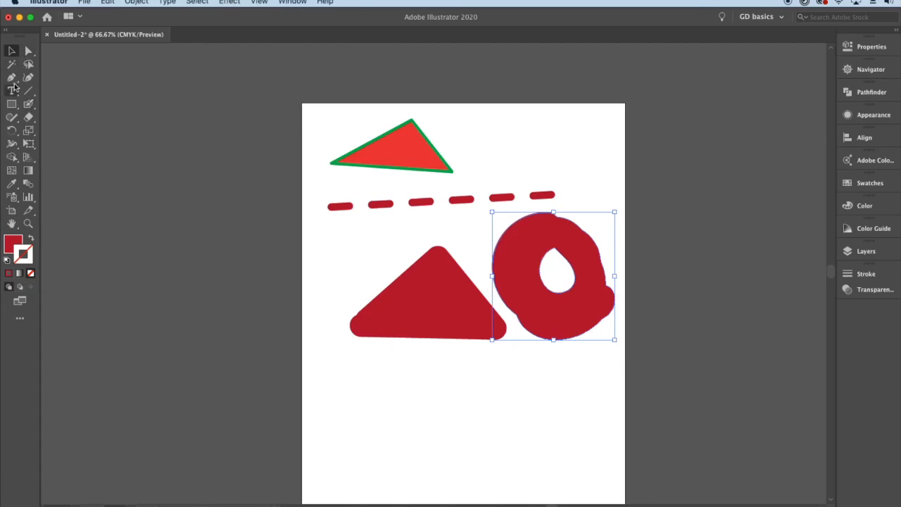
- Paint over the ring's hole with the Blob Brush and move the solid shape below the painted triangle
{"action": "left_click", "coordinate": [28, 104]}
{"action": "mouse_move", "coordinate": [557, 250]}
{"action": "left_mouse_down"}
{"action": "mouse_move", "coordinate": [539, 269]}
{"action": "mouse_move", "coordinate": [567, 265]}
{"action": "mouse_move", "coordinate": [578, 276]}
{"action": "mouse_move", "coordinate": [556, 290]}
{"action": "left_mouse_up"}
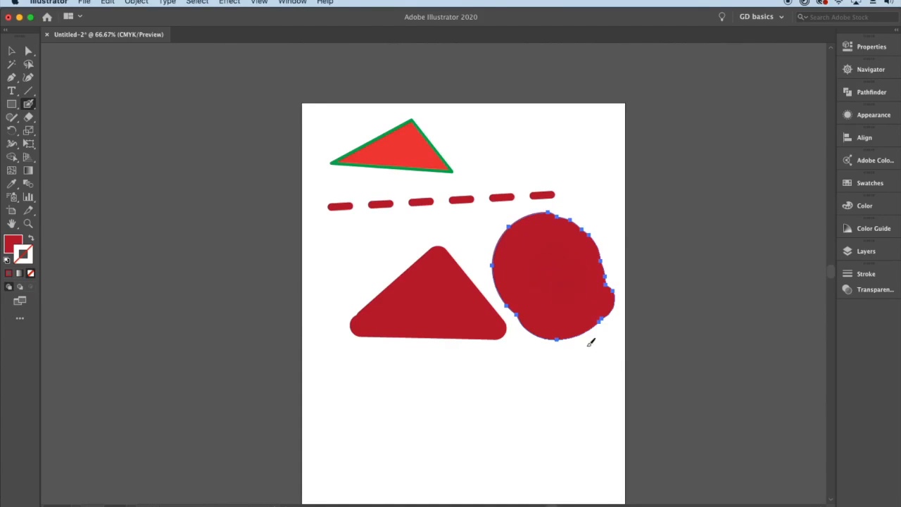
{"action": "key", "text": "shift+x"}
{"action": "key", "text": "v"}
{"action": "left_click_drag", "start_coordinate": [598, 296], "coordinate": [418, 368]}
{"action": "left_click_drag", "start_coordinate": [382, 394], "coordinate": [378, 401]}
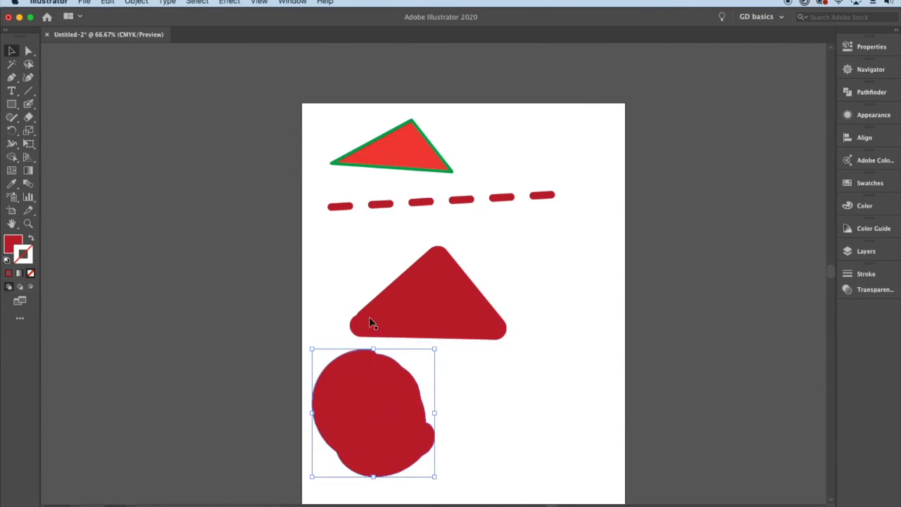
- Draw a small triangle inside the green-outlined red triangle with the Pen tool, using the same fill and stroke
{"action": "left_click", "coordinate": [413, 144]}
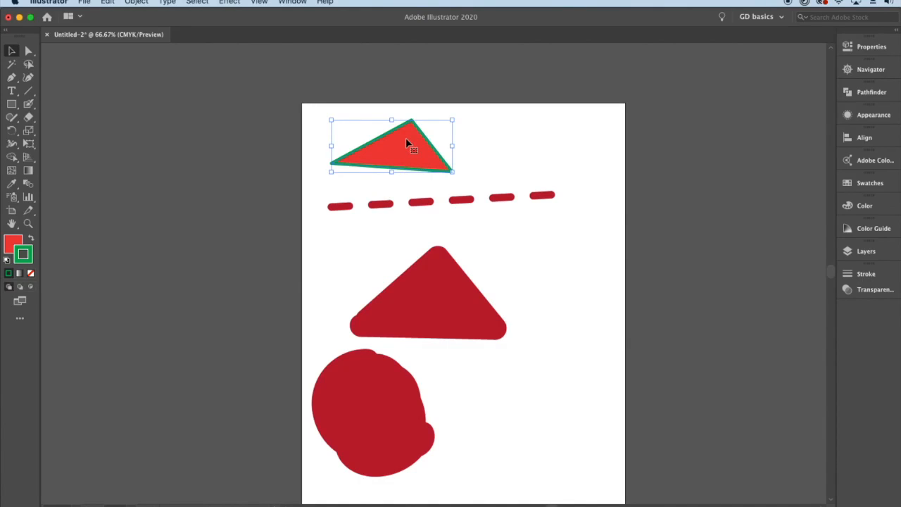
{"action": "left_click", "coordinate": [11, 76]}
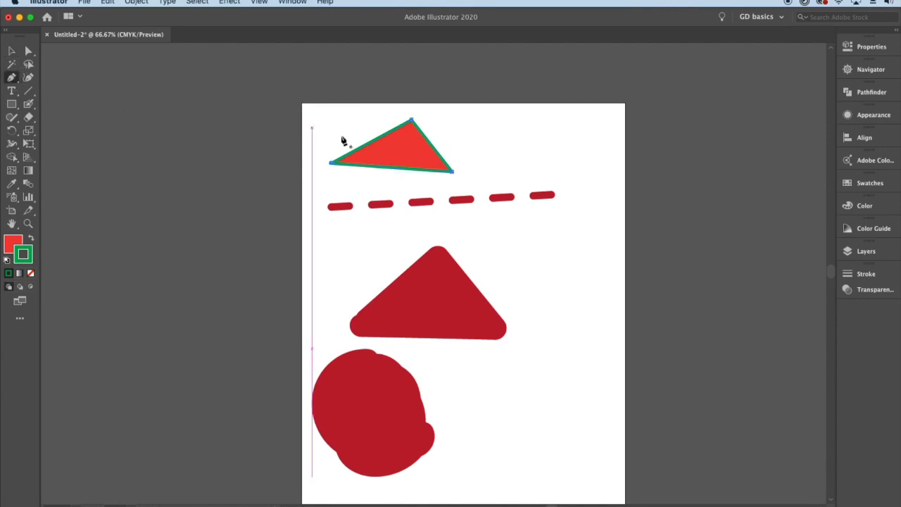
{"action": "mouse_move", "coordinate": [380, 156]}
{"action": "left_mouse_down"}
{"action": "mouse_move", "coordinate": [402, 145]}
{"action": "mouse_move", "coordinate": [380, 154]}
{"action": "left_mouse_up"}
{"action": "left_click", "coordinate": [8, 51]}
- Cut the small triangle out of the green-outlined red triangle with the Pathfinder Minus Front mode and deselect the result
{"action": "left_click_drag", "start_coordinate": [382, 111], "coordinate": [436, 156]}
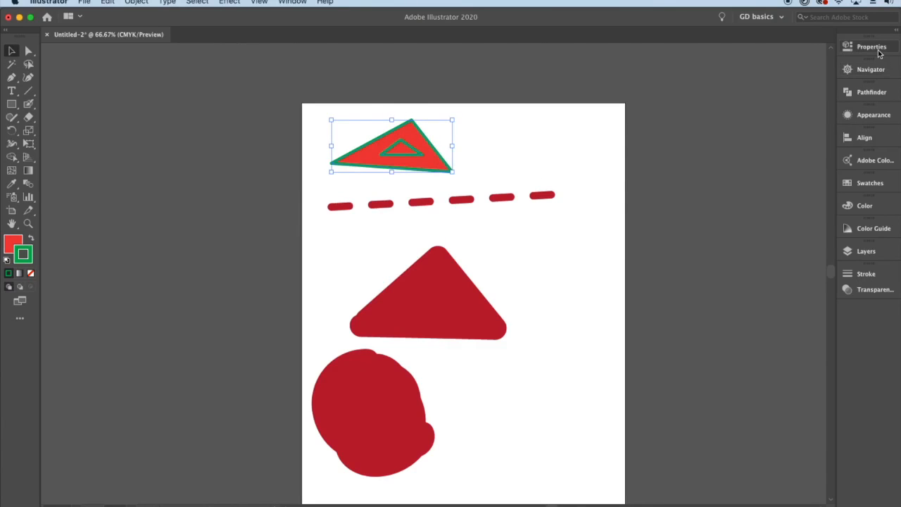
{"action": "left_click", "coordinate": [880, 93]}
{"action": "left_click", "coordinate": [734, 117]}
{"action": "left_click", "coordinate": [485, 163]}
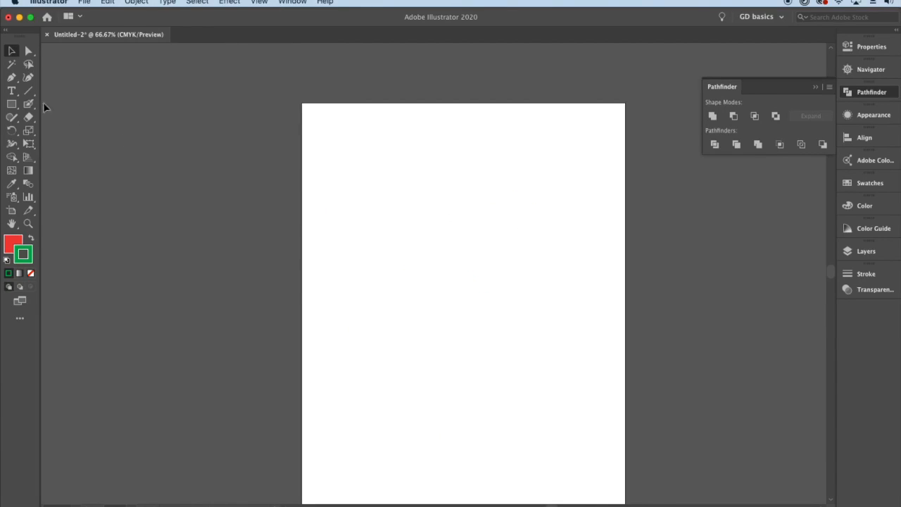
- Clear the artboard and draw an open wavy curve across its upper part with the Pen tool
{"action": "left_click", "coordinate": [28, 105]}
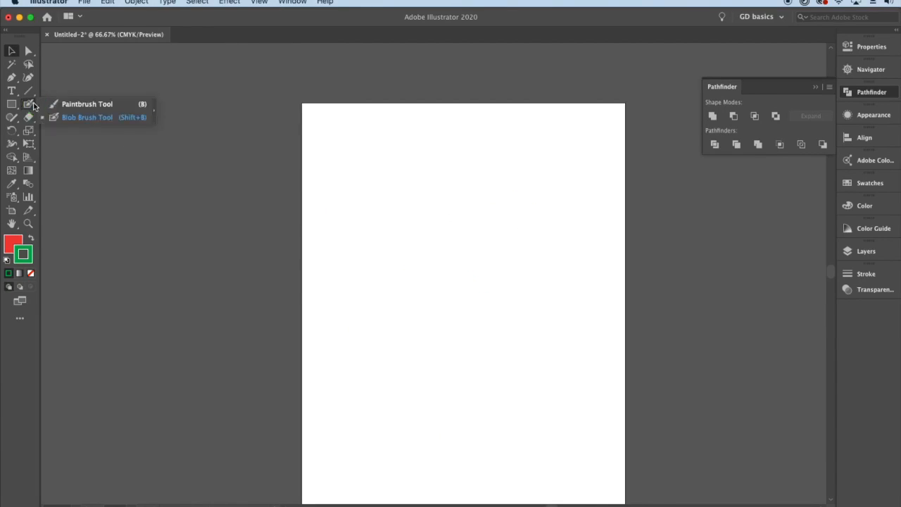
{"action": "left_click", "coordinate": [81, 105]}
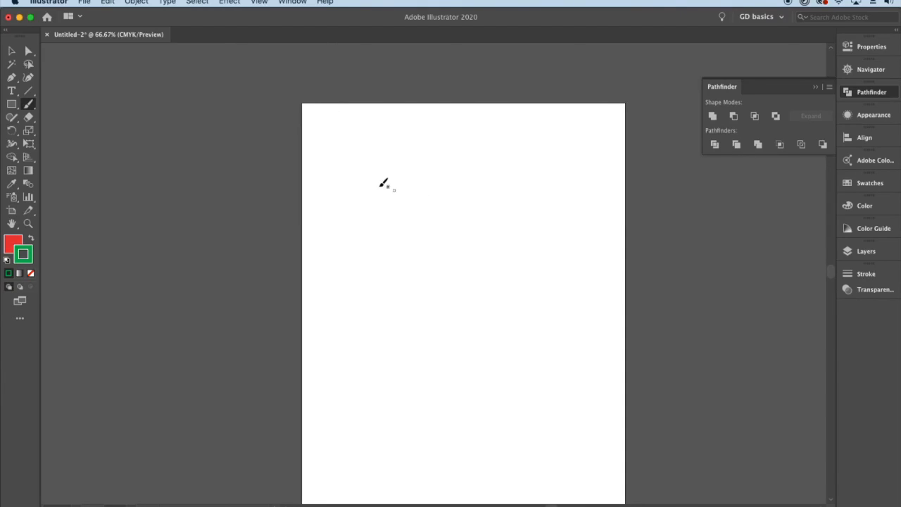
{"action": "left_click", "coordinate": [12, 76]}
{"action": "left_click", "coordinate": [323, 175]}
{"action": "left_click", "coordinate": [371, 160]}
{"action": "left_click_drag", "start_coordinate": [372, 160], "coordinate": [378, 161]}
{"action": "left_click_drag", "start_coordinate": [400, 188], "coordinate": [432, 203]}
{"action": "left_click_drag", "start_coordinate": [476, 195], "coordinate": [491, 167]}
{"action": "mouse_move", "coordinate": [509, 149]}
{"action": "left_mouse_down"}
{"action": "mouse_move", "coordinate": [568, 203]}
{"action": "mouse_move", "coordinate": [594, 210]}
{"action": "left_mouse_up"}
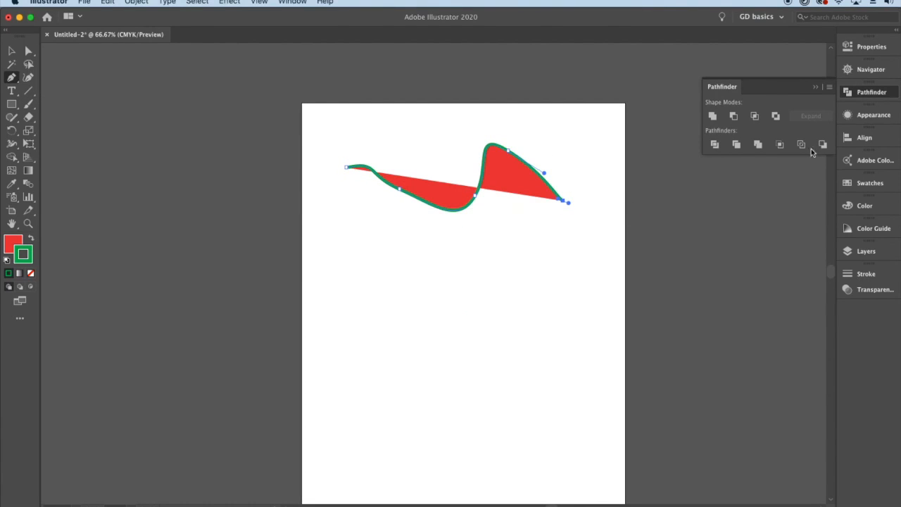
- Set the curve's fill to None, keeping only its green stroke
{"action": "left_click", "coordinate": [872, 47]}
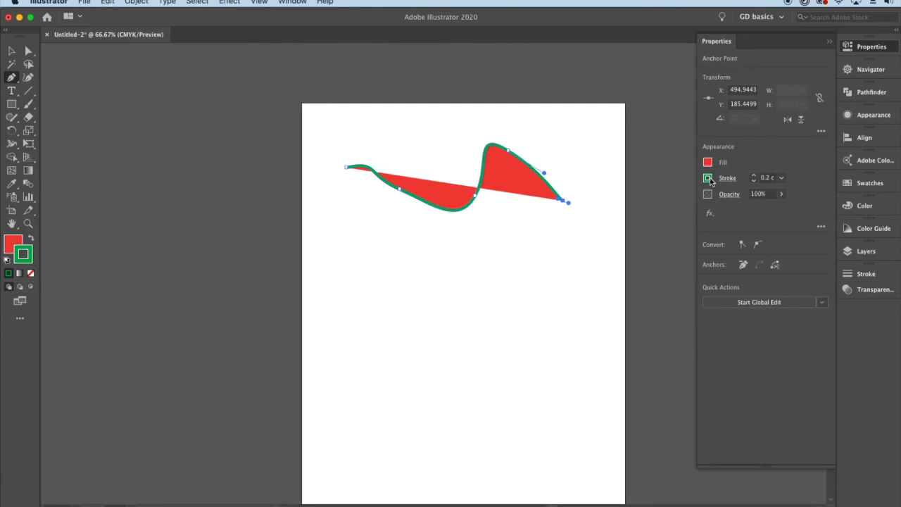
{"action": "left_click", "coordinate": [707, 163]}
{"action": "left_click", "coordinate": [587, 202]}
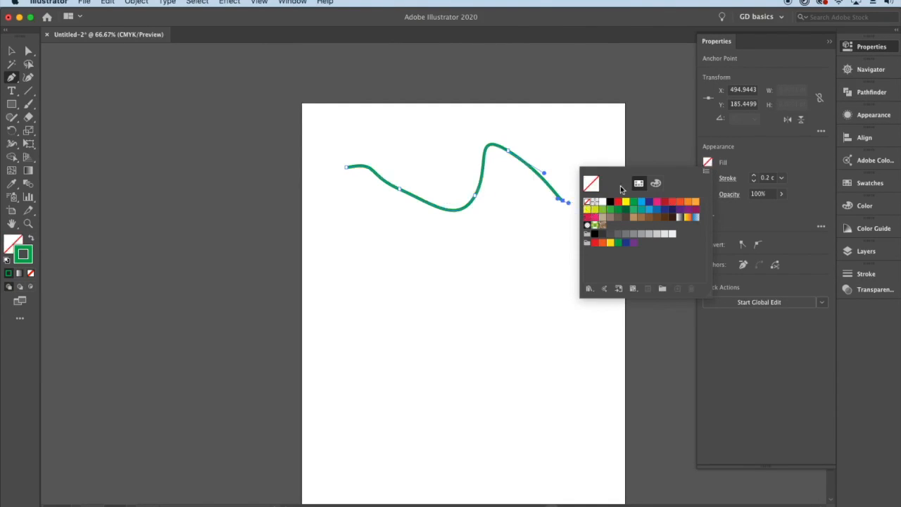
{"action": "left_click", "coordinate": [866, 51]}
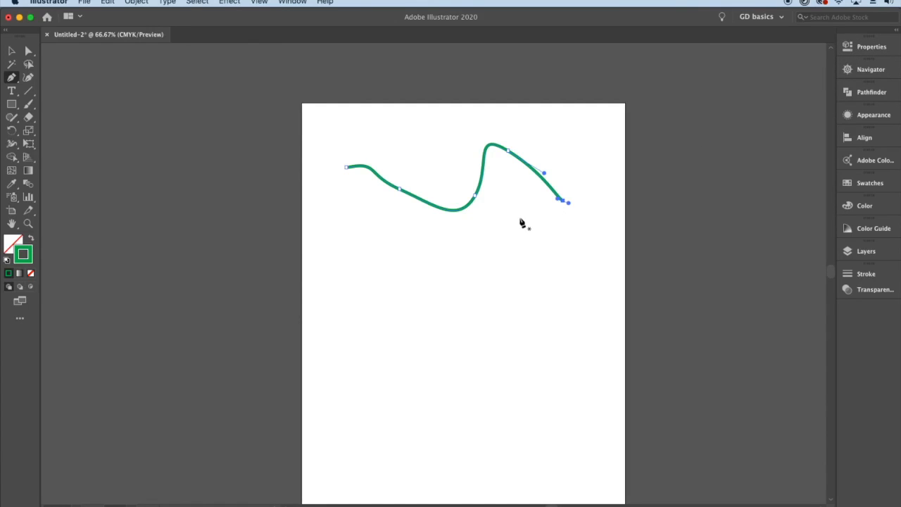
- Paint a freehand green wavy line beneath the Pen curve with the Paintbrush tool and deselect it
{"action": "left_click", "coordinate": [28, 105]}
{"action": "left_click", "coordinate": [71, 106]}
{"action": "mouse_move", "coordinate": [343, 272]}
{"action": "left_mouse_down"}
{"action": "mouse_move", "coordinate": [368, 243]}
{"action": "mouse_move", "coordinate": [400, 273]}
{"action": "mouse_move", "coordinate": [475, 260]}
{"action": "mouse_move", "coordinate": [603, 268]}
{"action": "left_mouse_up"}
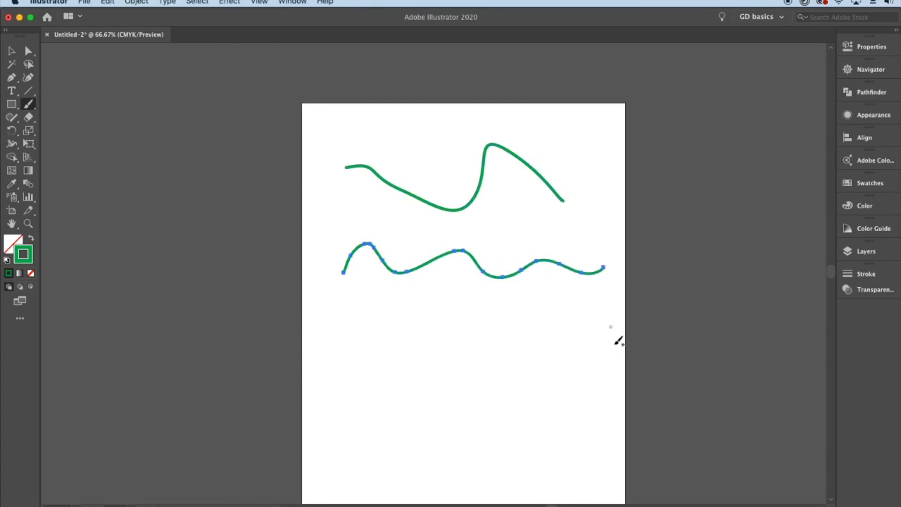
{"action": "left_click", "coordinate": [12, 51]}
{"action": "left_click", "coordinate": [541, 302]}
{"action": "scroll", "coordinate": [552, 269], "scroll_direction": "up", "scroll_amount": 1}
{"action": "left_click_drag", "start_coordinate": [560, 283], "coordinate": [531, 298]}
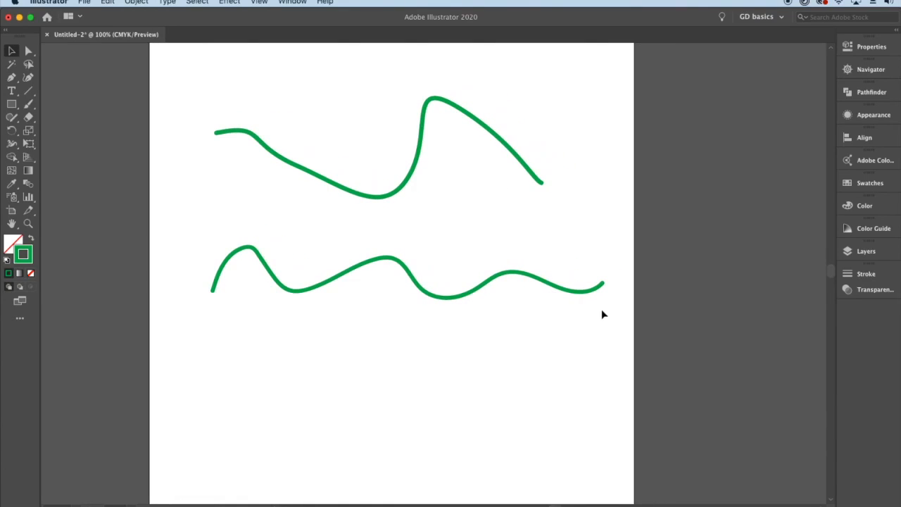
- Move the Pen curve higher on the page and shift the painted wavy line up beneath it
{"action": "left_click", "coordinate": [29, 103]}
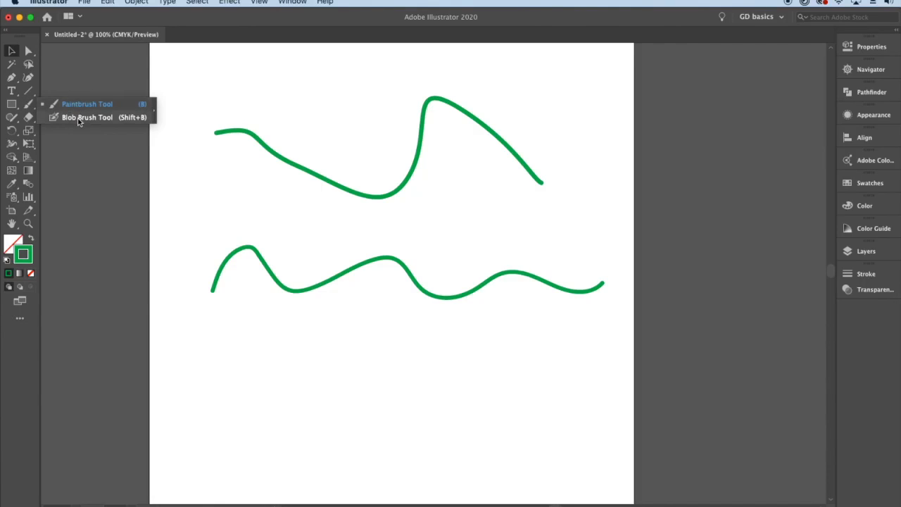
{"action": "key", "text": "v"}
{"action": "left_click", "coordinate": [294, 165]}
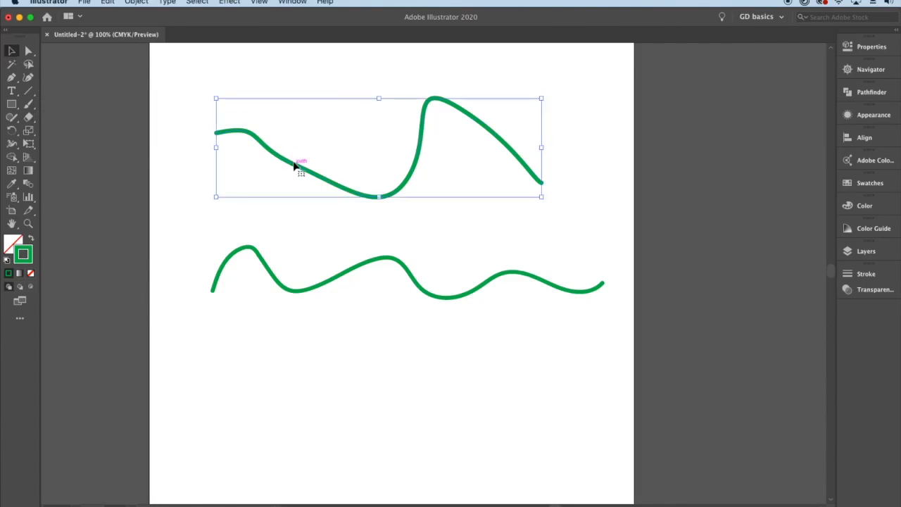
{"action": "left_click_drag", "start_coordinate": [413, 175], "coordinate": [427, 141]}
{"action": "left_click", "coordinate": [496, 322]}
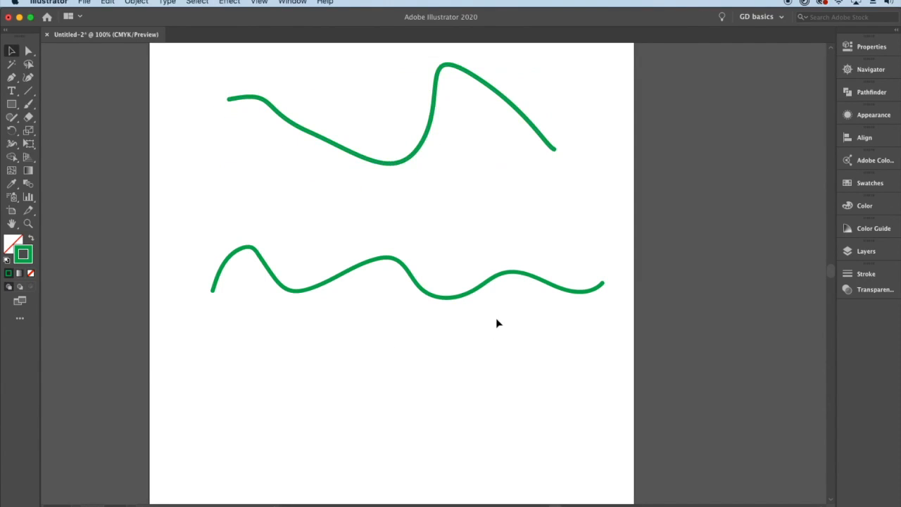
{"action": "left_click_drag", "start_coordinate": [480, 285], "coordinate": [476, 244]}
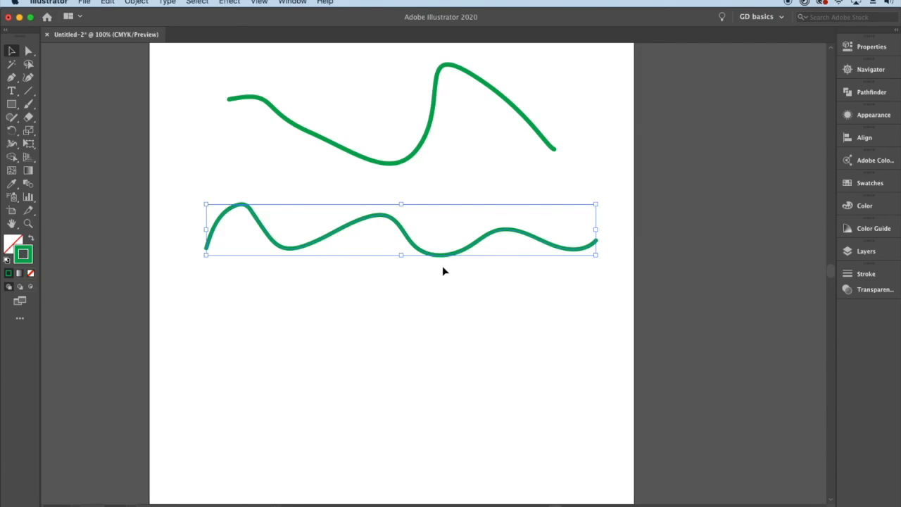
{"action": "left_click", "coordinate": [548, 309]}
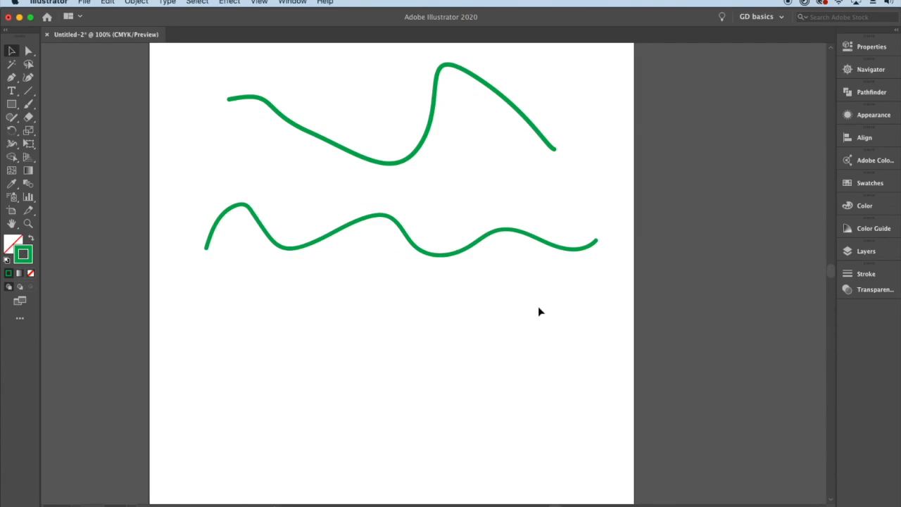
- Show the brush library and place it beside the artboard, clear of both lines
{"action": "left_click", "coordinate": [292, 2]}
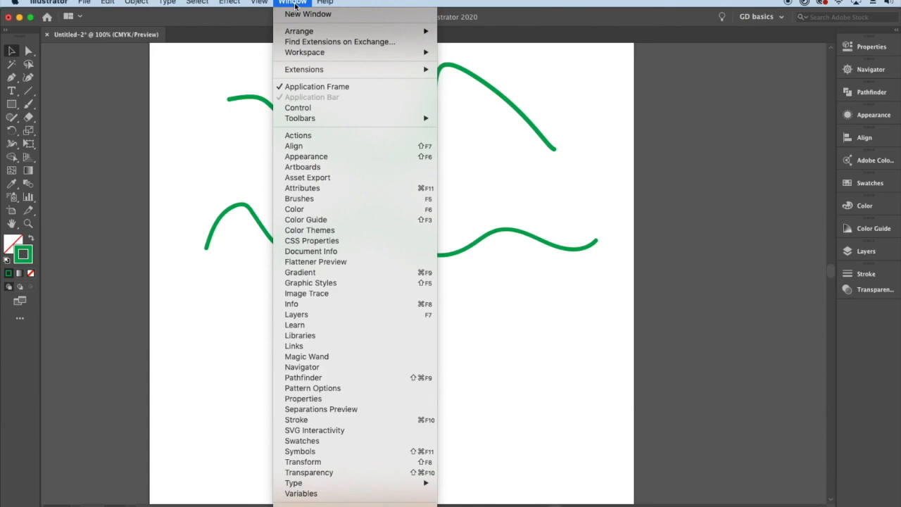
{"action": "left_click", "coordinate": [338, 199]}
{"action": "left_click_drag", "start_coordinate": [94, 144], "coordinate": [79, 166]}
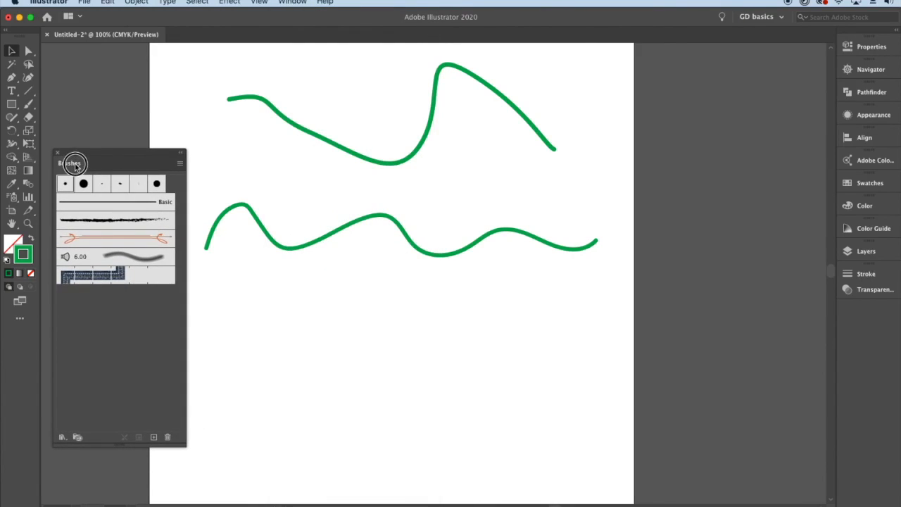
- Try 15 pt. Round and the other calligraphic brushes on the painted wavy line, ending with Charcoal - Feather
{"action": "left_click", "coordinate": [355, 223]}
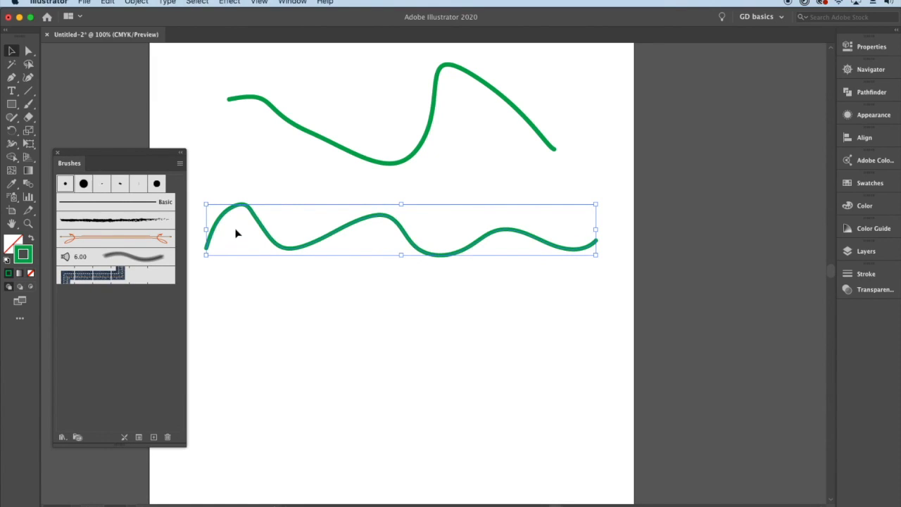
{"action": "left_click", "coordinate": [83, 184]}
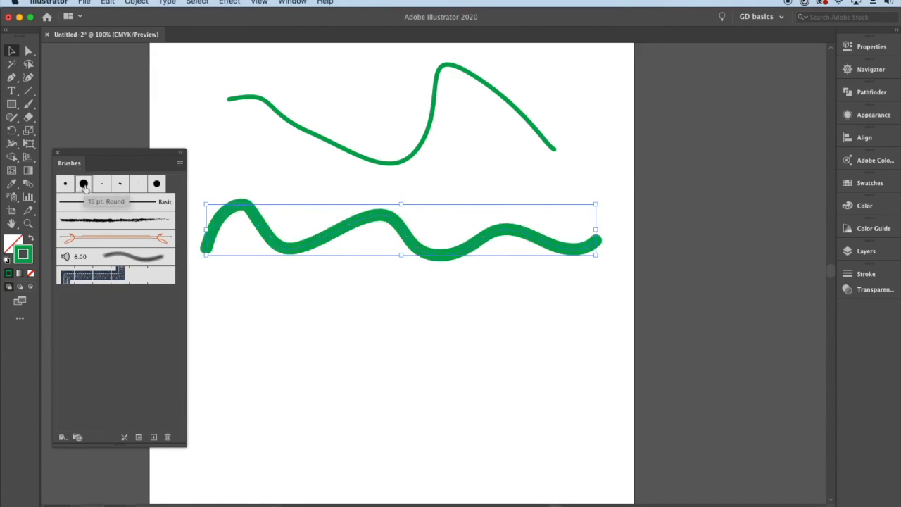
{"action": "left_click", "coordinate": [102, 184]}
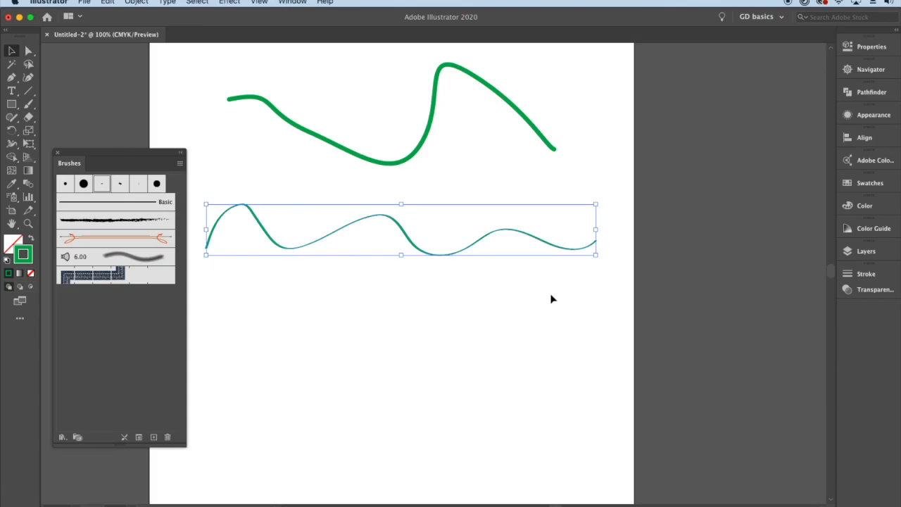
{"action": "left_click", "coordinate": [120, 184]}
{"action": "left_click", "coordinate": [133, 185]}
{"action": "left_click", "coordinate": [156, 183]}
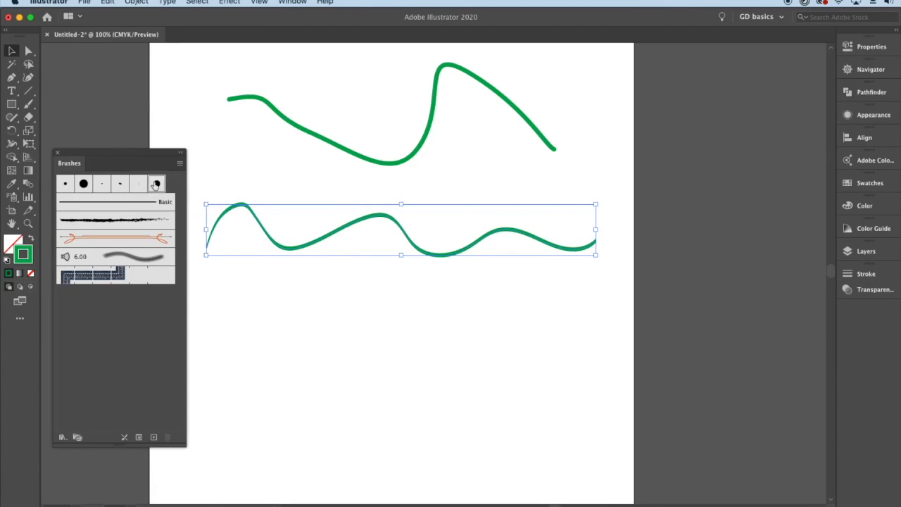
{"action": "left_click", "coordinate": [138, 184]}
{"action": "left_click", "coordinate": [120, 184]}
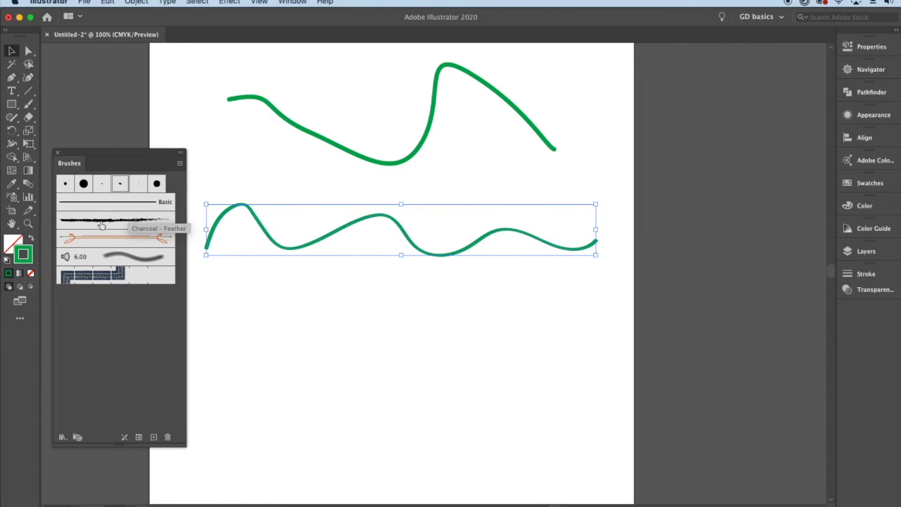
{"action": "left_click", "coordinate": [101, 224]}
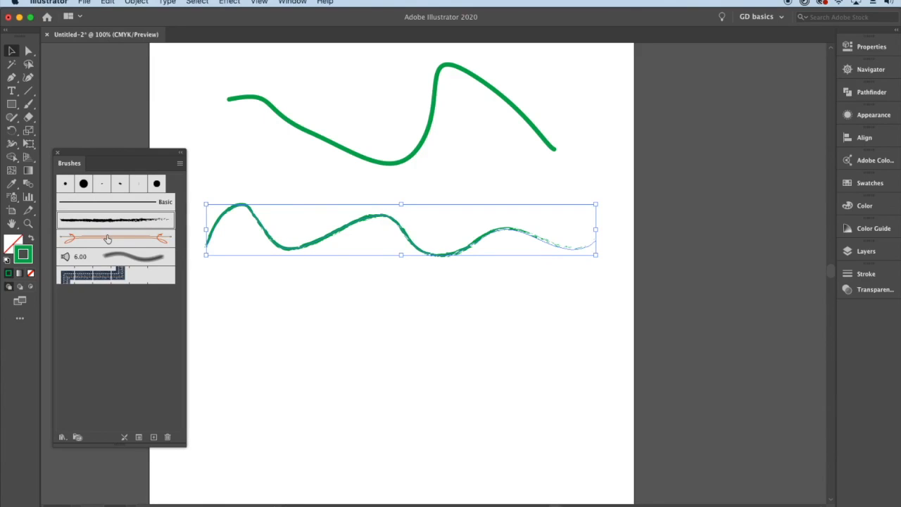
- Draw a closed four-sided shape below the wavy line with the Pen tool
{"action": "left_click", "coordinate": [12, 78]}
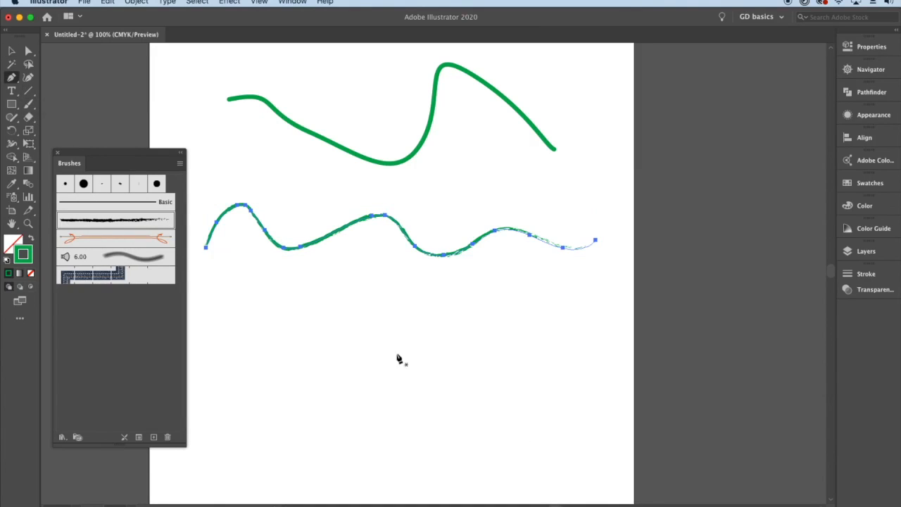
{"action": "left_click", "coordinate": [422, 336]}
{"action": "left_click", "coordinate": [427, 460]}
{"action": "left_click", "coordinate": [558, 451]}
{"action": "left_click", "coordinate": [539, 319]}
{"action": "left_click", "coordinate": [421, 336]}
- Try the orange ribbon-ended brush on the four-sided shape and delete the shape
{"action": "left_click", "coordinate": [11, 51]}
{"action": "left_click", "coordinate": [146, 241]}
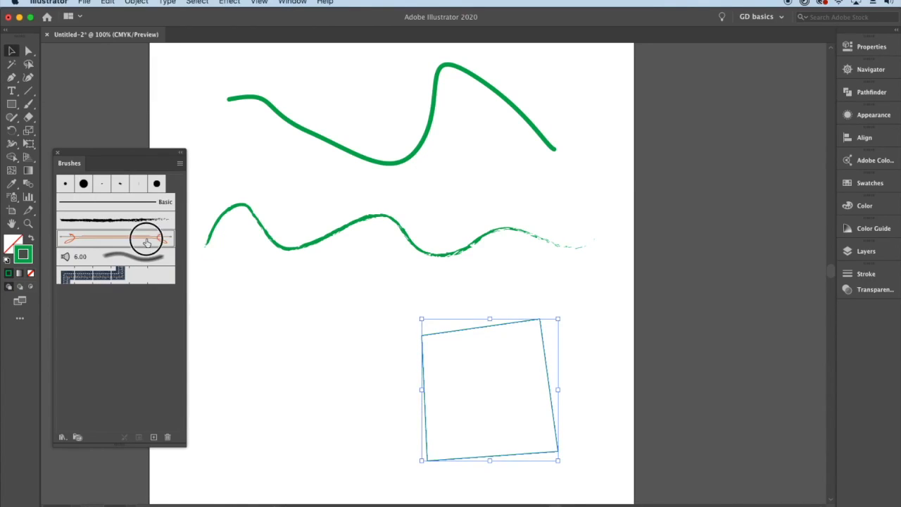
{"action": "left_click", "coordinate": [320, 313]}
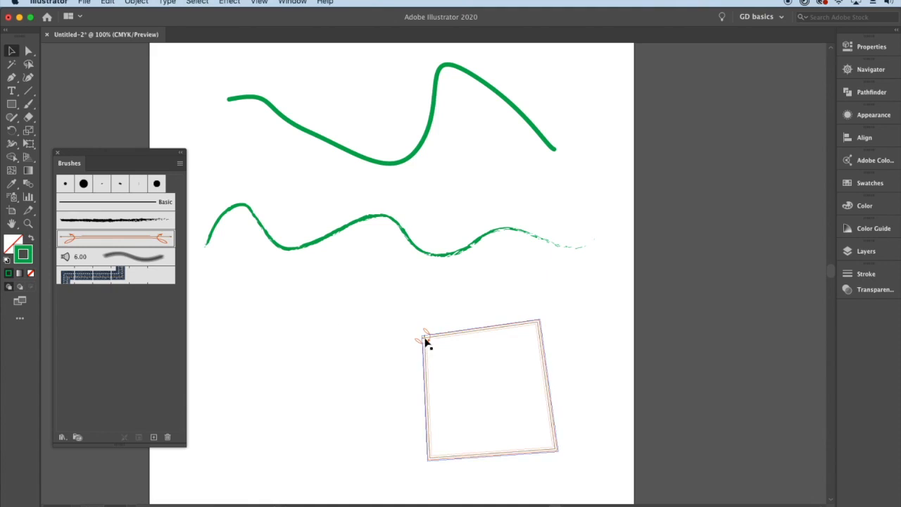
{"action": "left_click", "coordinate": [513, 326]}
{"action": "key", "text": "Delete"}
- Apply the orange ribbon-ended brush to the painted wavy line and deselect it
{"action": "left_click", "coordinate": [402, 237]}
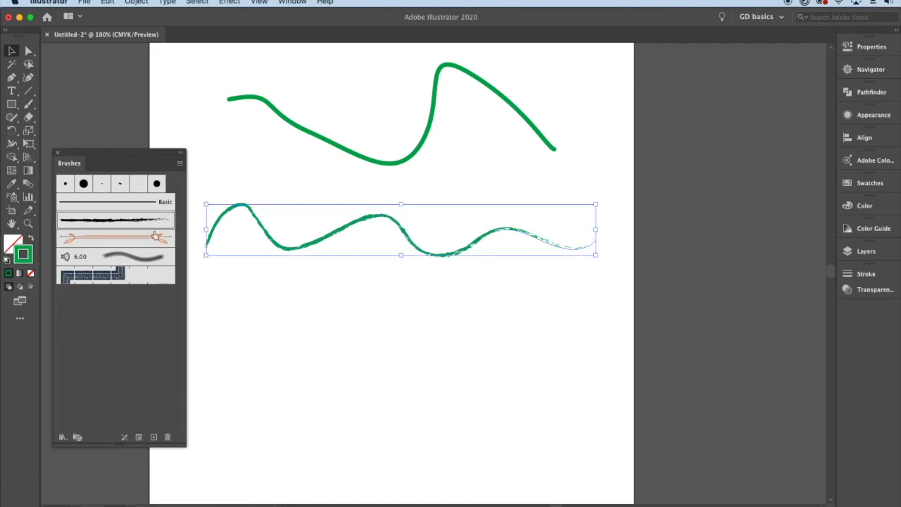
{"action": "left_click", "coordinate": [155, 234]}
{"action": "left_click", "coordinate": [531, 247]}
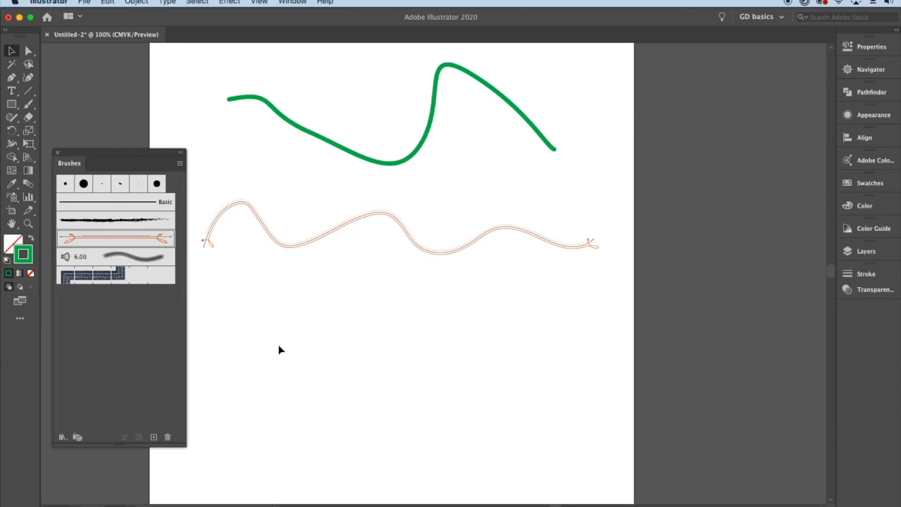
- Try the Denim Seam brush on the painted wavy line, ending with the 6.00 bristle brush
{"action": "left_click", "coordinate": [134, 277]}
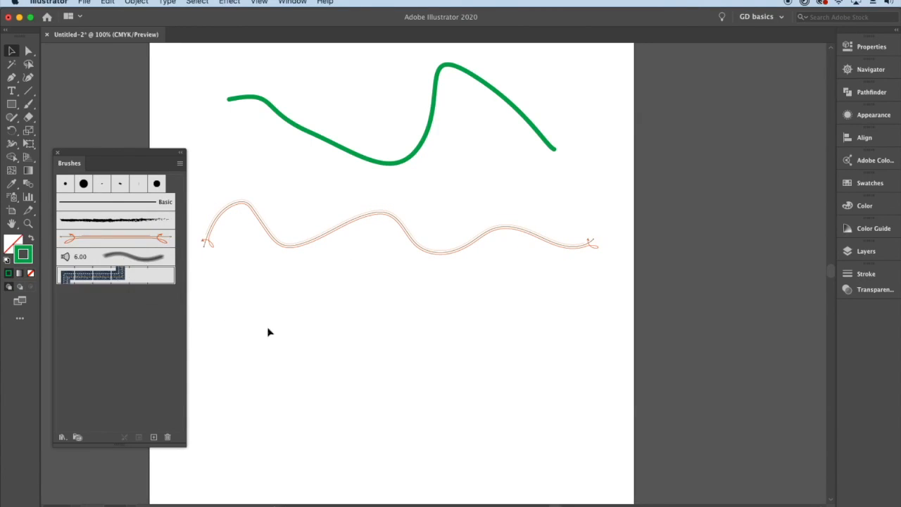
{"action": "left_click", "coordinate": [265, 225]}
{"action": "left_click", "coordinate": [132, 275]}
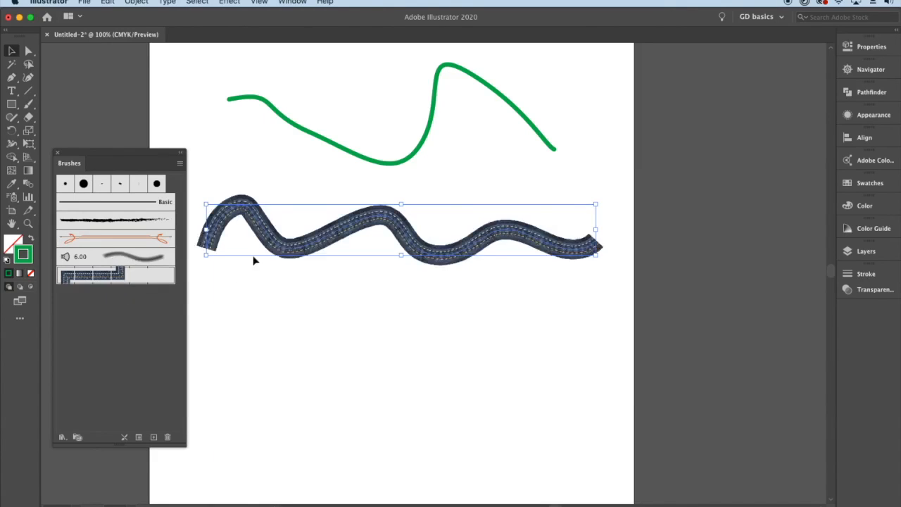
{"action": "left_click", "coordinate": [145, 258]}
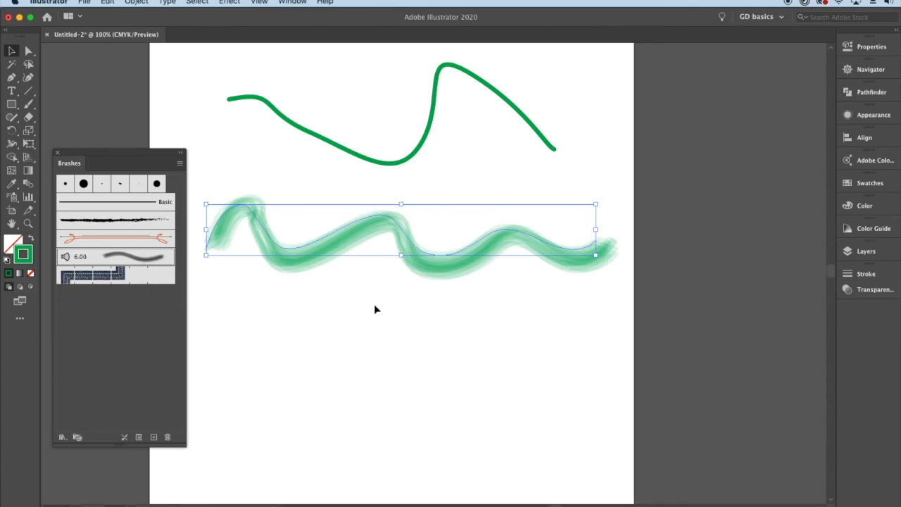
- Duplicate the green bristle line slightly below itself and set the copy's stroke color to dark green 025B2A
{"action": "left_click_drag", "start_coordinate": [401, 234], "coordinate": [400, 256]}
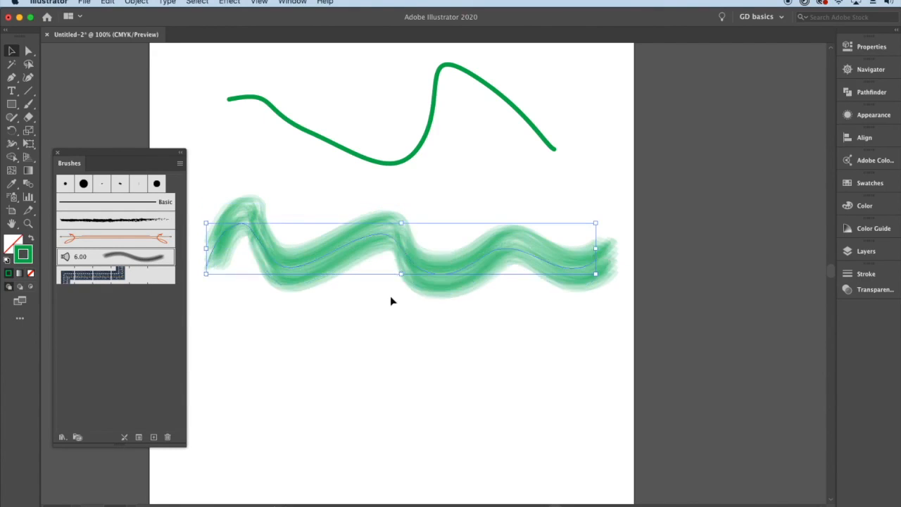
{"action": "double_click", "coordinate": [26, 258]}
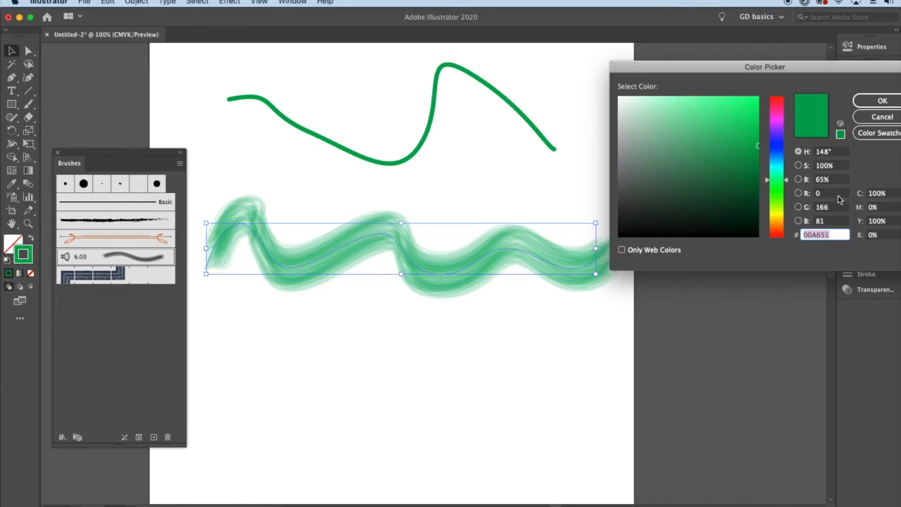
{"action": "left_click_drag", "start_coordinate": [759, 175], "coordinate": [755, 186]}
{"action": "left_click", "coordinate": [882, 100]}
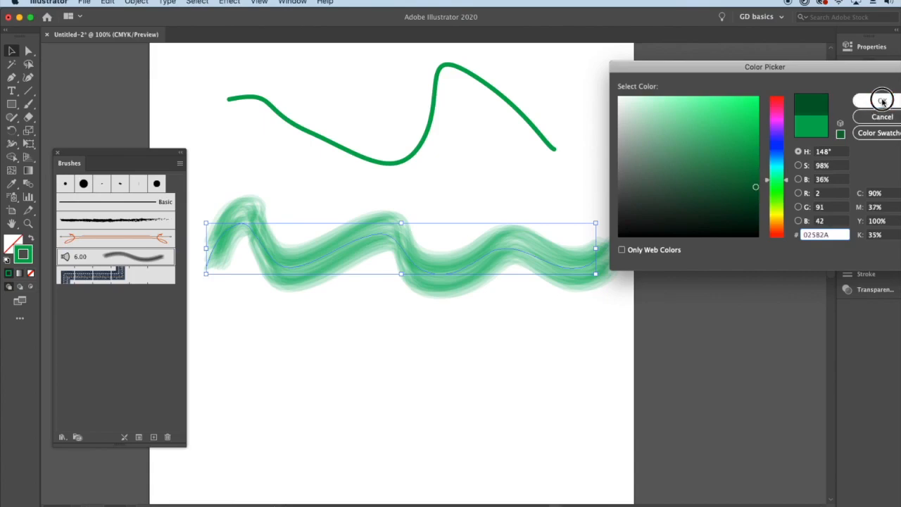
- Nudge the dark green line up over the lighter one and place another copy of it in the empty area below
{"action": "left_click", "coordinate": [434, 288]}
{"action": "left_click_drag", "start_coordinate": [435, 288], "coordinate": [435, 279]}
{"action": "left_click", "coordinate": [430, 301]}
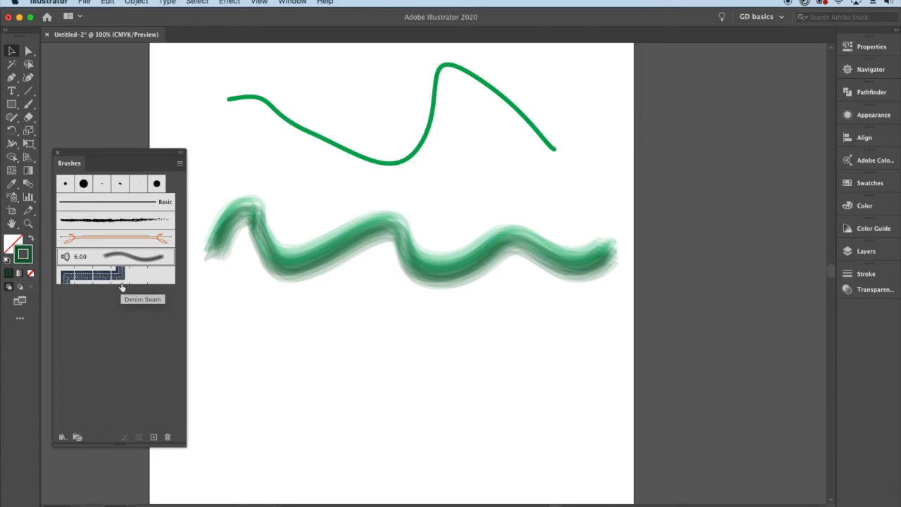
{"action": "left_click", "coordinate": [394, 234]}
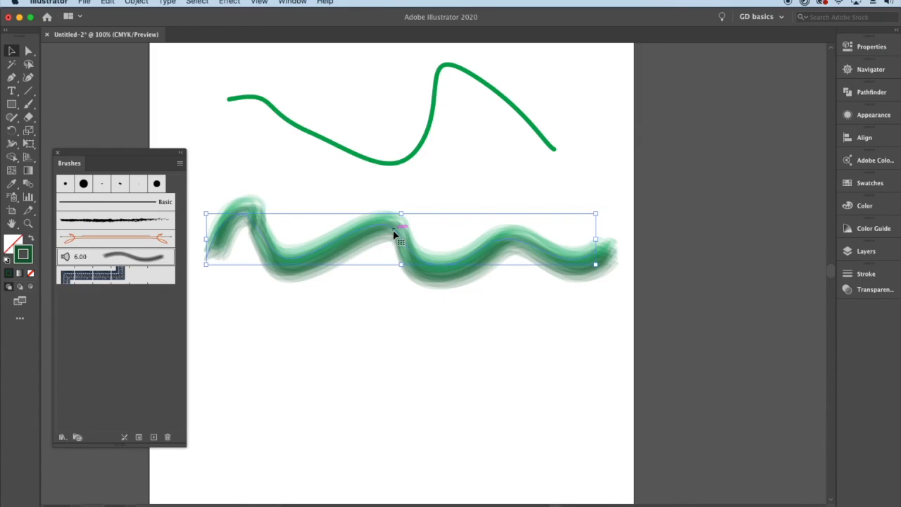
{"action": "left_click_drag", "start_coordinate": [395, 234], "coordinate": [392, 320]}
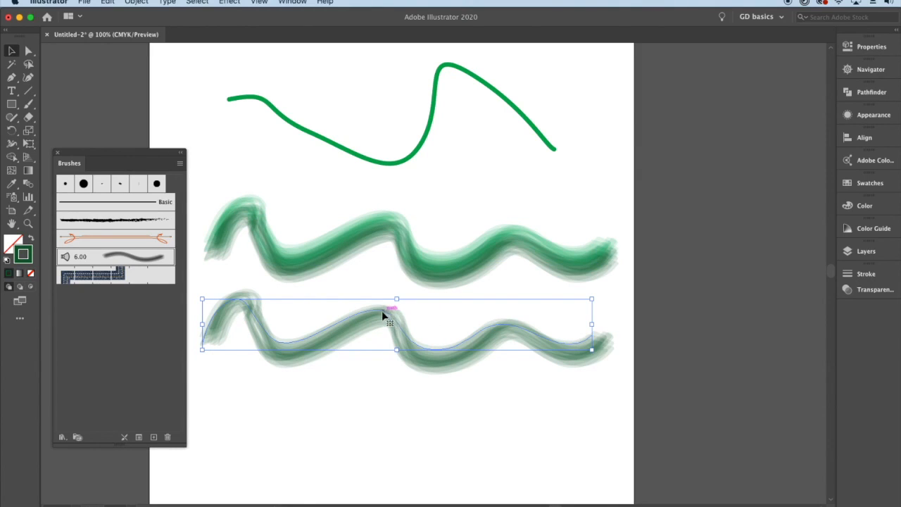
{"action": "left_click", "coordinate": [180, 166]}
{"action": "mouse_move", "coordinate": [253, 351]}
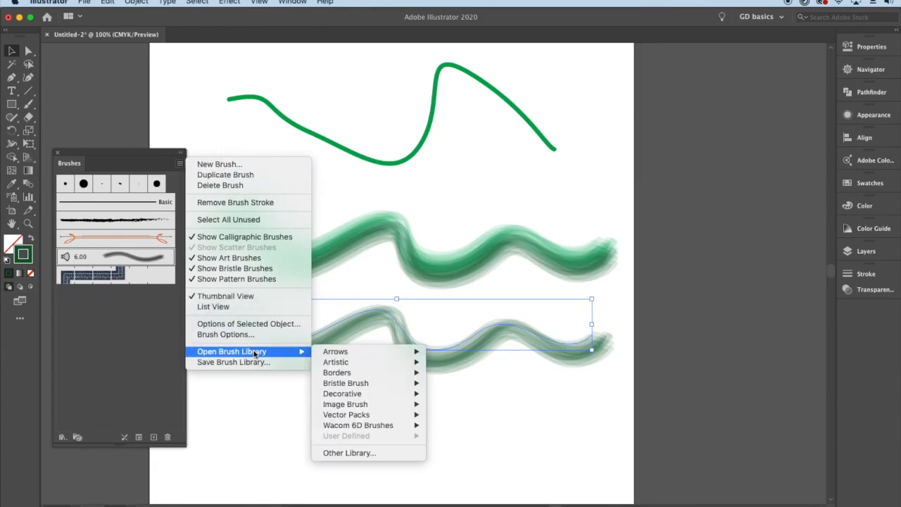
{"action": "mouse_move", "coordinate": [359, 362]}
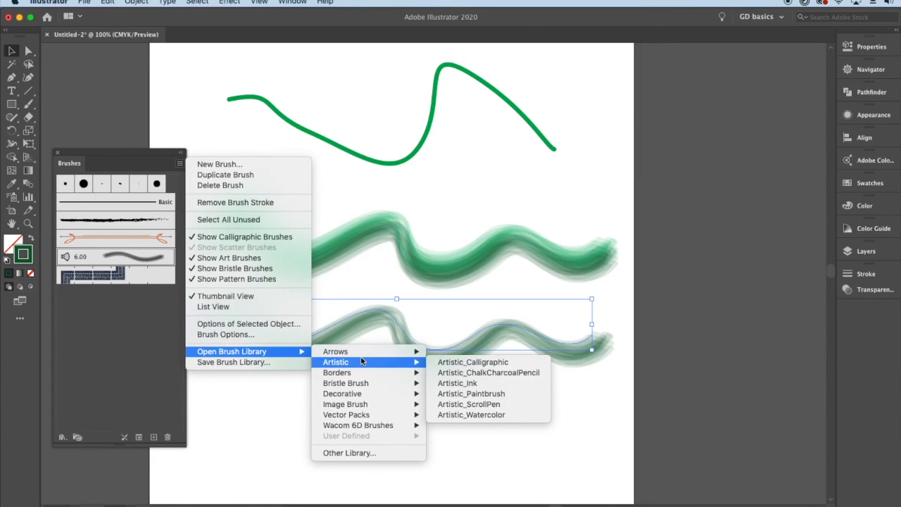
{"action": "mouse_move", "coordinate": [367, 427]}
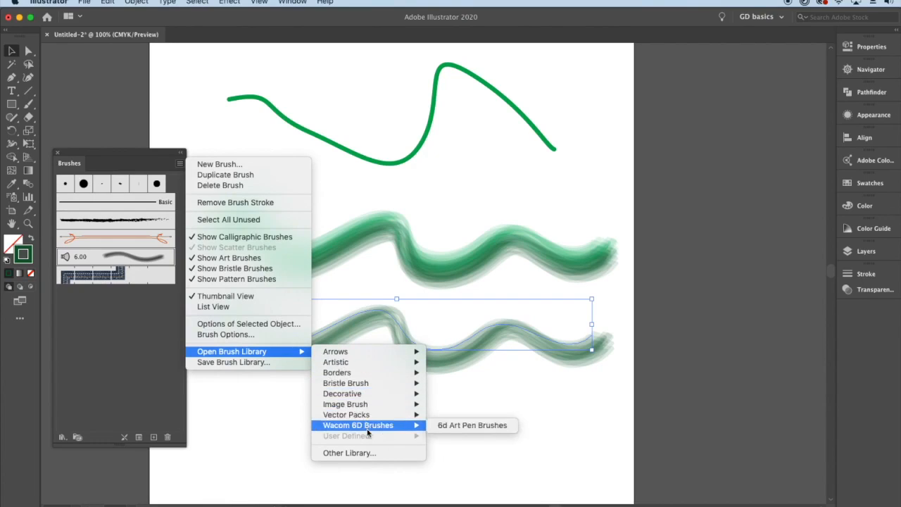
{"action": "left_click", "coordinate": [174, 333]}
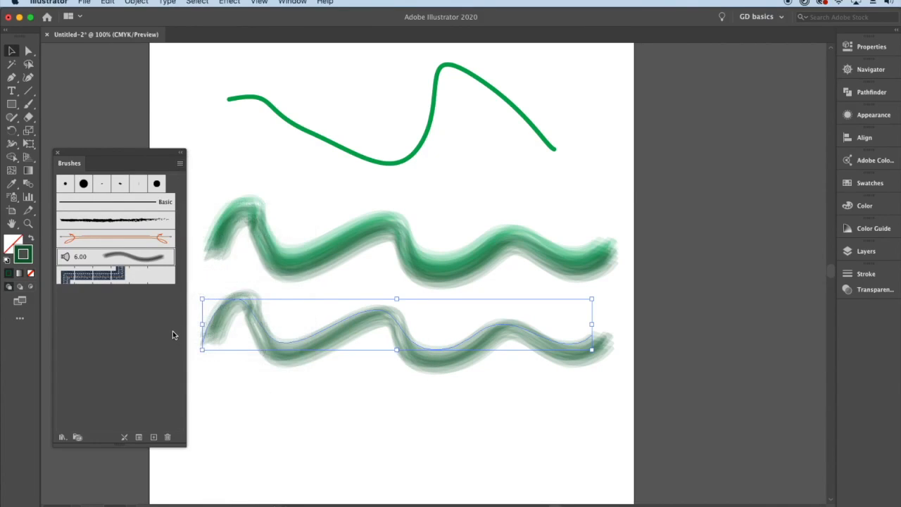
{"action": "left_click", "coordinate": [62, 439]}
{"action": "left_click", "coordinate": [123, 337]}
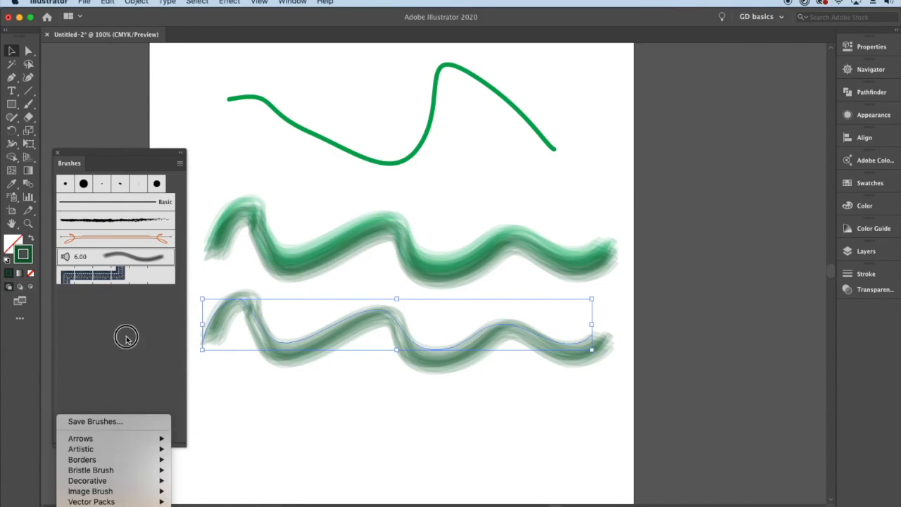
- Open the Arrows_Special brush library and place it over the lower part of the Brushes panel
{"action": "left_click", "coordinate": [179, 163]}
{"action": "mouse_move", "coordinate": [262, 351]}
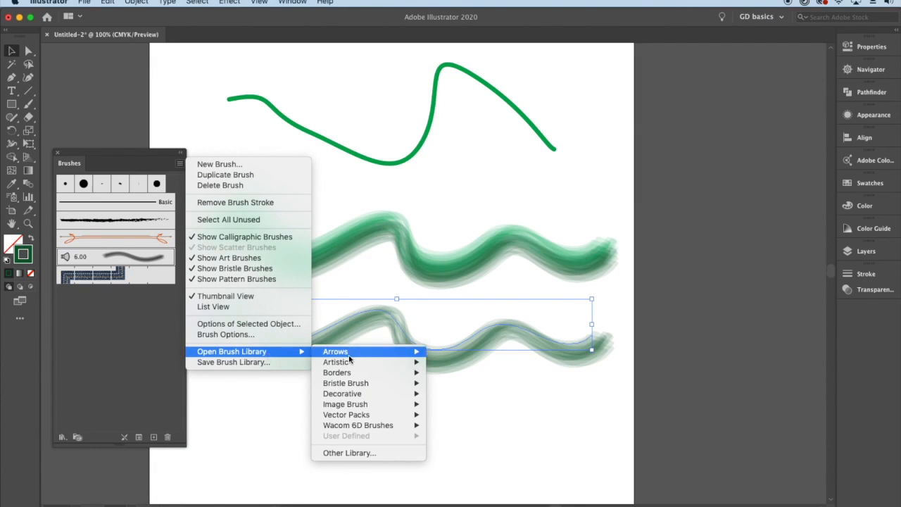
{"action": "mouse_move", "coordinate": [358, 359]}
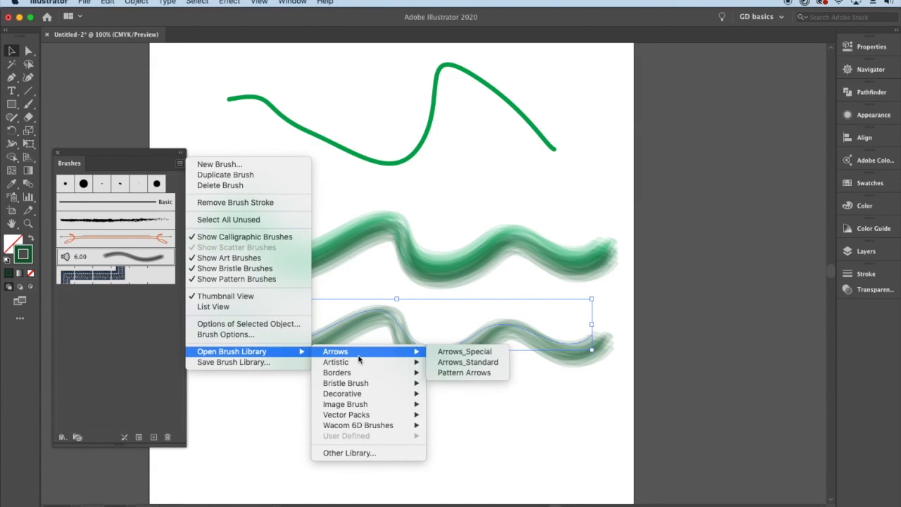
{"action": "left_click", "coordinate": [493, 351]}
{"action": "left_click_drag", "start_coordinate": [124, 266], "coordinate": [102, 315]}
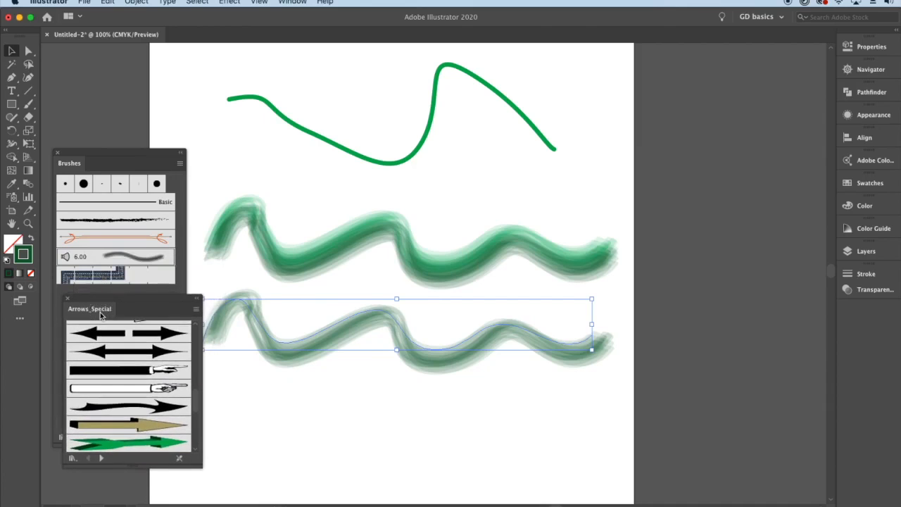
- Try the green, yellow, blue and black diamond arrow brushes on the lower wavy line, ending with the red arrow, and close the library
{"action": "scroll", "coordinate": [144, 354], "scroll_direction": "down", "scroll_amount": 5}
{"action": "scroll", "coordinate": [144, 354], "scroll_direction": "up", "scroll_amount": 2}
{"action": "left_click", "coordinate": [145, 348]}
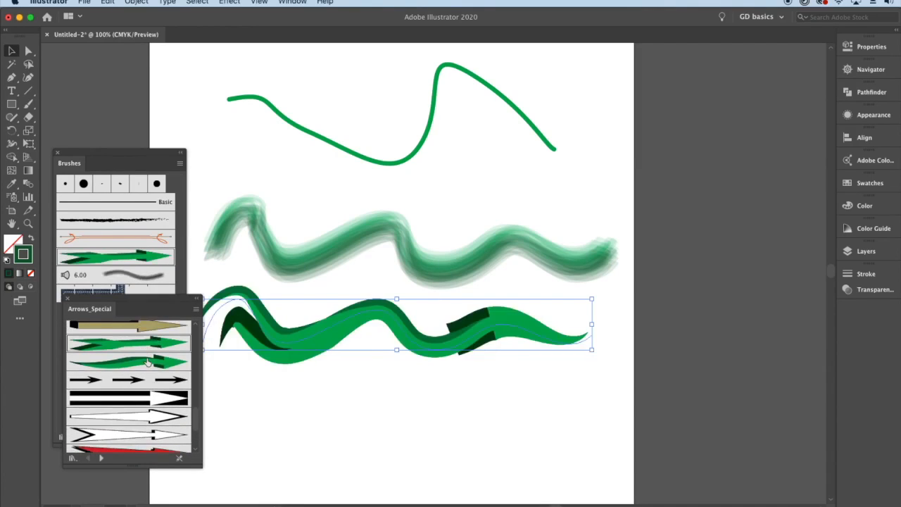
{"action": "left_click", "coordinate": [148, 363]}
{"action": "scroll", "coordinate": [151, 373], "scroll_direction": "down", "scroll_amount": 5}
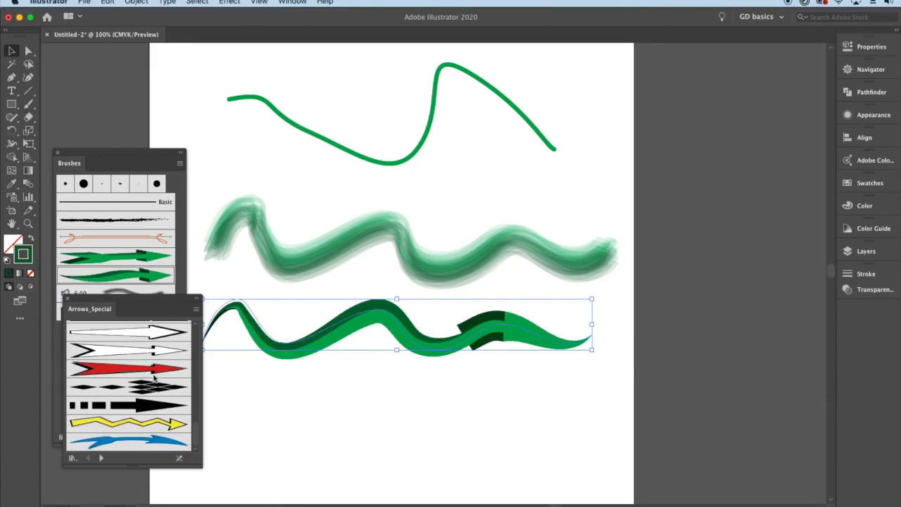
{"action": "left_click", "coordinate": [132, 422]}
{"action": "left_click", "coordinate": [135, 444]}
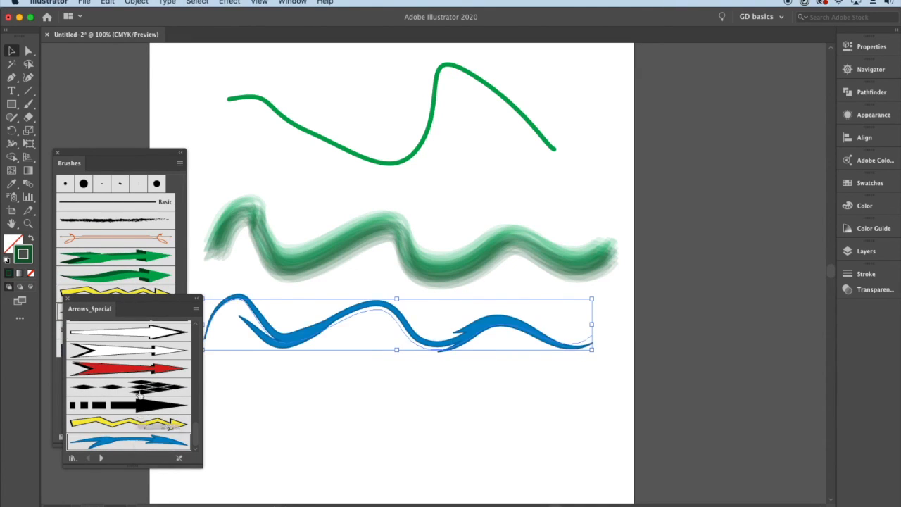
{"action": "left_click", "coordinate": [141, 367]}
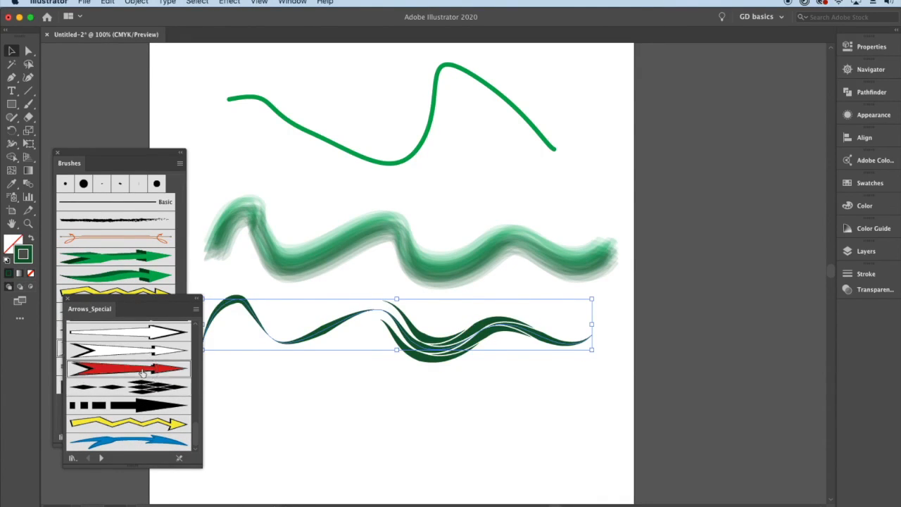
{"action": "scroll", "coordinate": [142, 373], "scroll_direction": "up", "scroll_amount": 5}
{"action": "scroll", "coordinate": [134, 361], "scroll_direction": "up", "scroll_amount": 3}
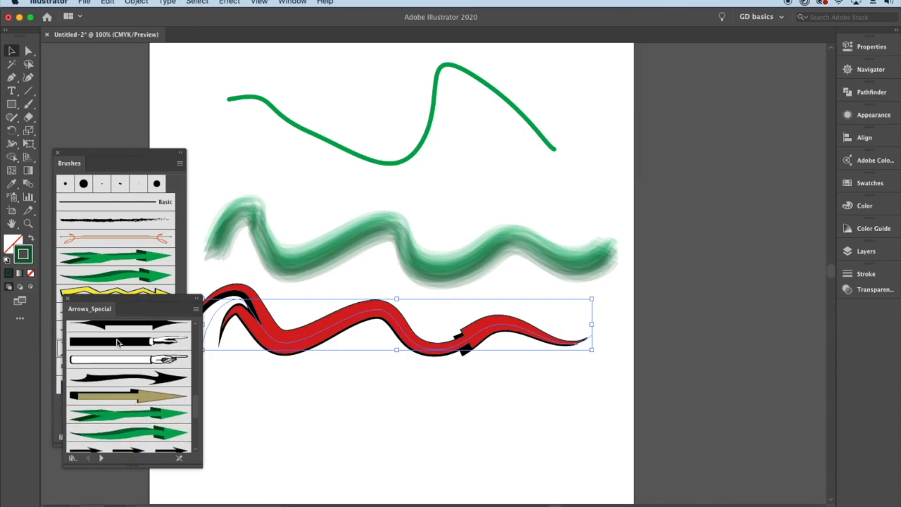
{"action": "left_click", "coordinate": [67, 298]}
- Open the Artistic_Paintbrush brush library and enlarge its panel to show more brushes
{"action": "left_click", "coordinate": [180, 163]}
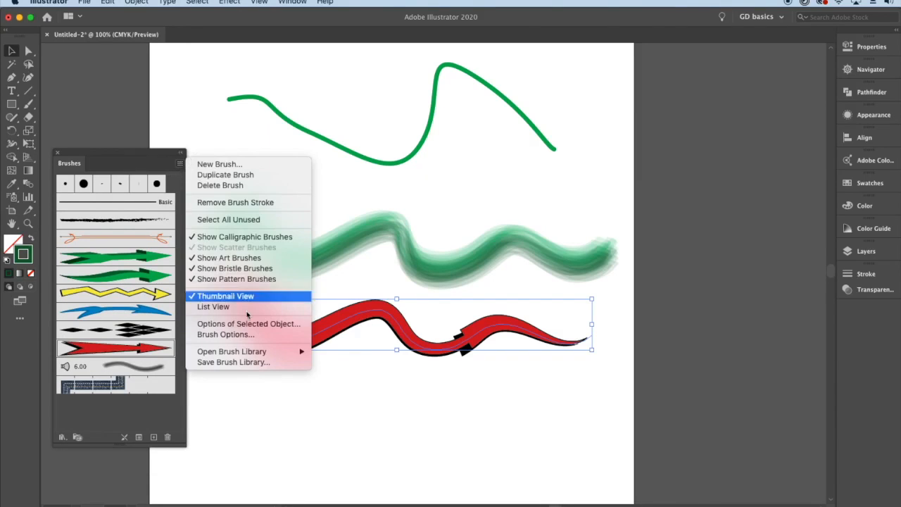
{"action": "mouse_move", "coordinate": [344, 354]}
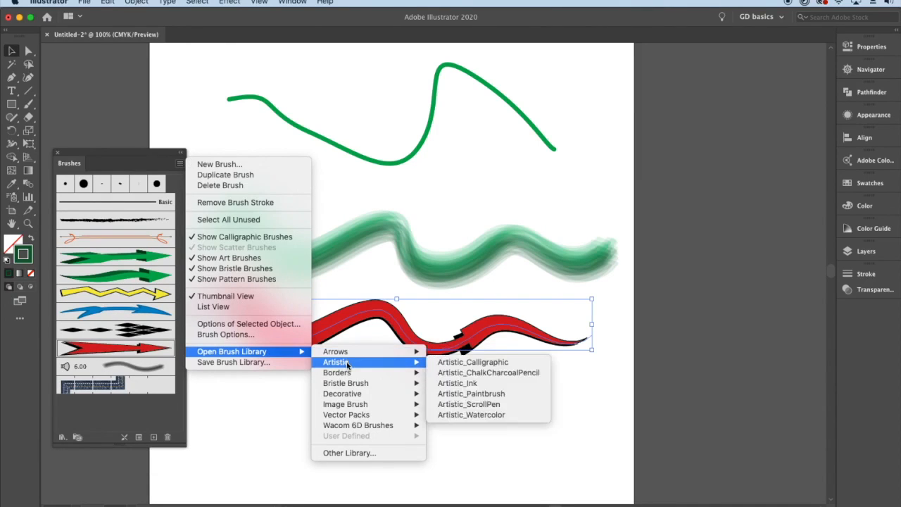
{"action": "left_click", "coordinate": [508, 396]}
{"action": "mouse_move", "coordinate": [452, 314]}
{"action": "left_mouse_down"}
{"action": "mouse_move", "coordinate": [107, 187]}
{"action": "mouse_move", "coordinate": [118, 222]}
{"action": "mouse_move", "coordinate": [116, 450]}
{"action": "left_mouse_up"}
- Try Brush 1, the other thick brushes and several dry brushes on the lower wavy line, ending with Dry Brush 7
{"action": "scroll", "coordinate": [134, 324], "scroll_direction": "down", "scroll_amount": 5}
{"action": "scroll", "coordinate": [134, 324], "scroll_direction": "up", "scroll_amount": 5}
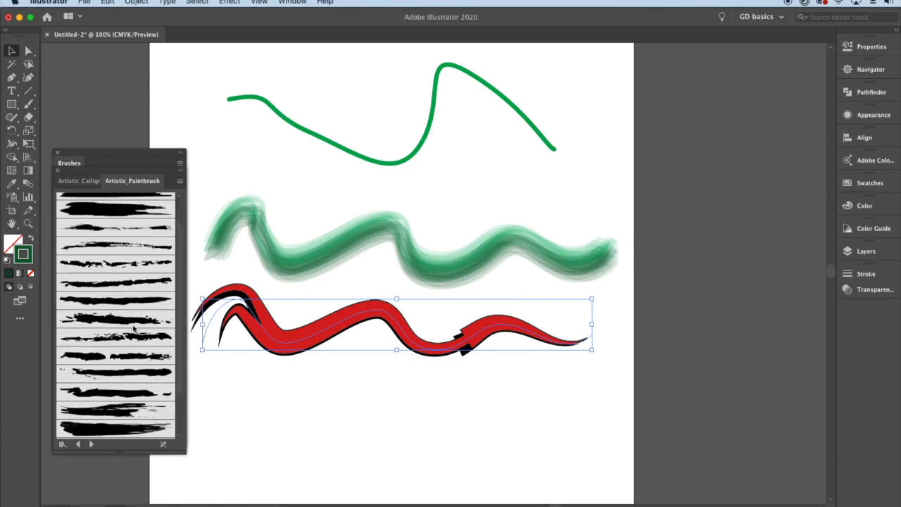
{"action": "left_click", "coordinate": [132, 203]}
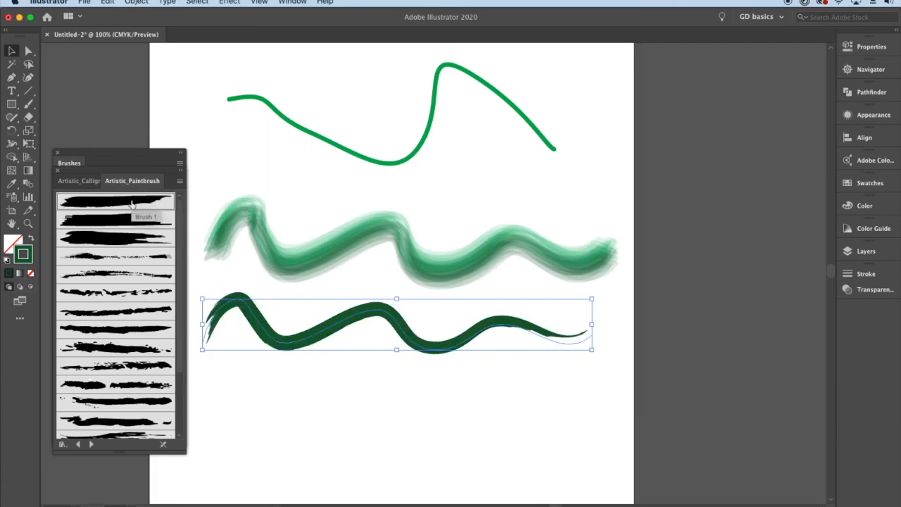
{"action": "left_click", "coordinate": [125, 219]}
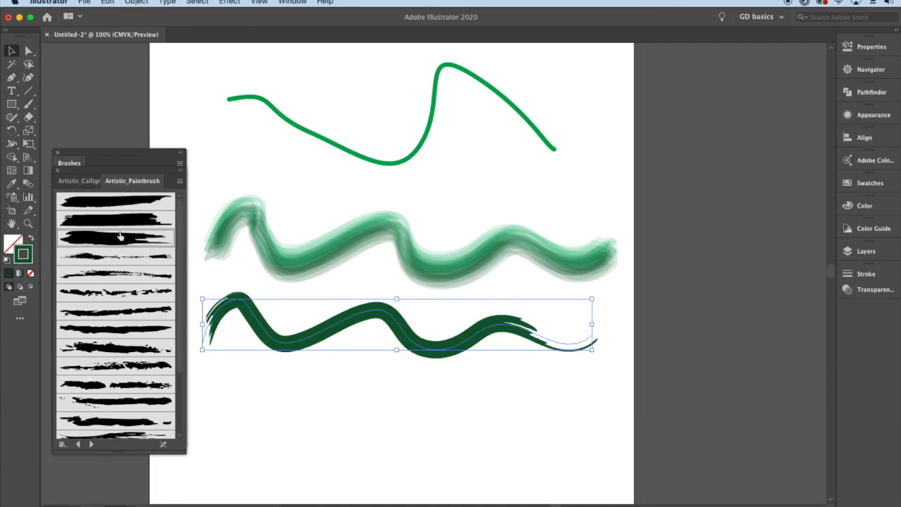
{"action": "left_click", "coordinate": [119, 236]}
{"action": "left_click", "coordinate": [132, 292]}
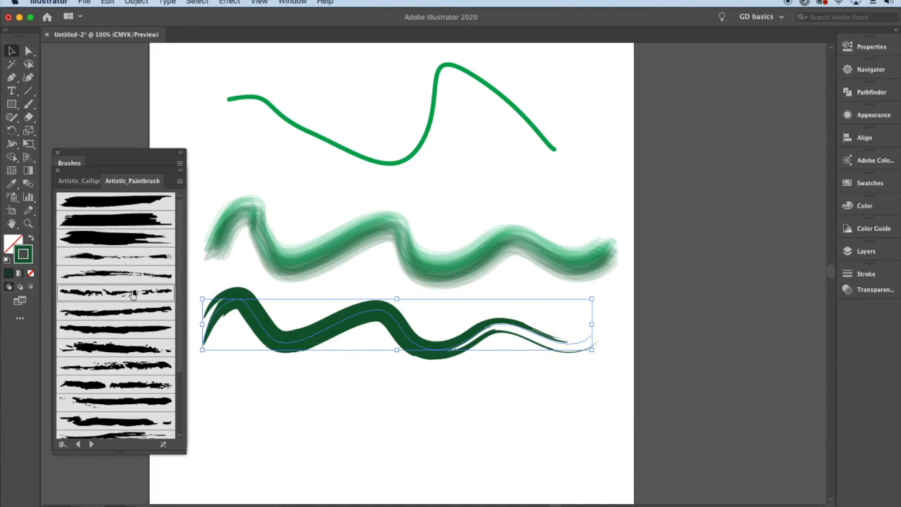
{"action": "left_click", "coordinate": [121, 258]}
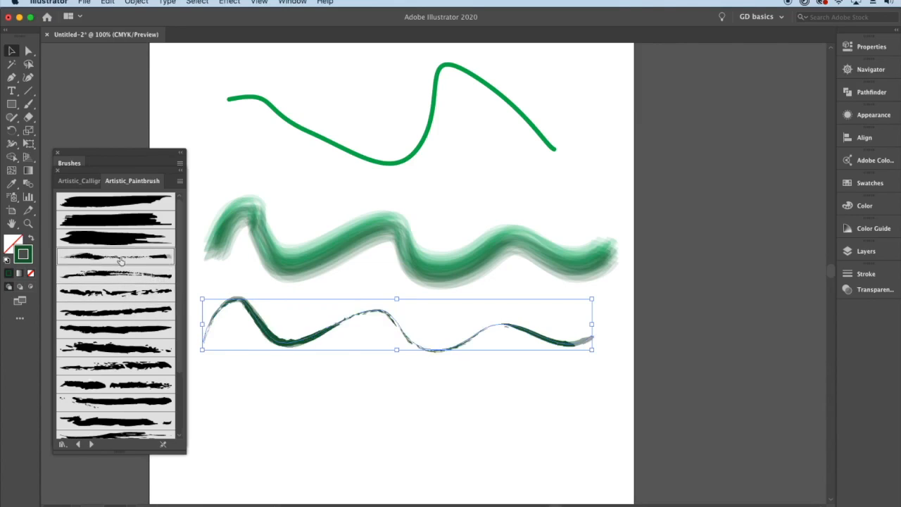
{"action": "left_click", "coordinate": [117, 355]}
{"action": "left_click", "coordinate": [117, 367]}
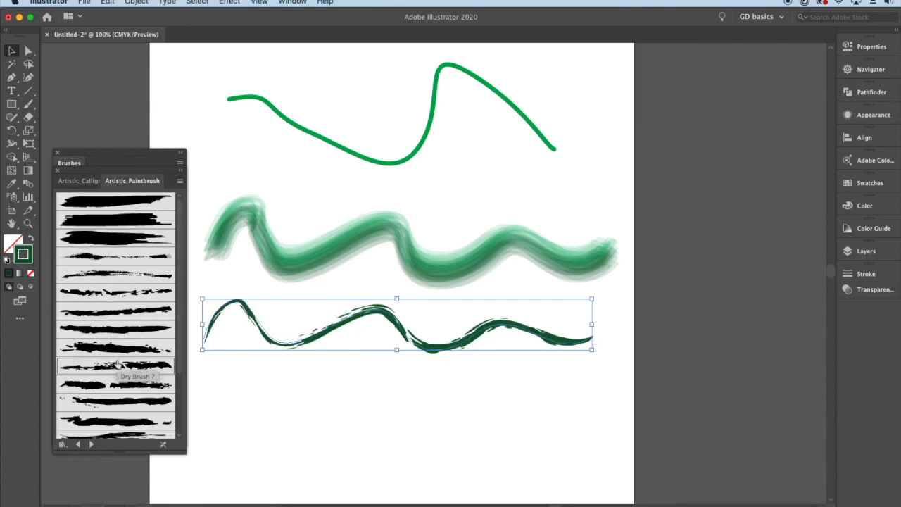
- Try the thickest solid paintbrush near the library's end on the lower wavy line, ending with the streaky brush listed after it
{"action": "scroll", "coordinate": [118, 363], "scroll_direction": "down", "scroll_amount": 3}
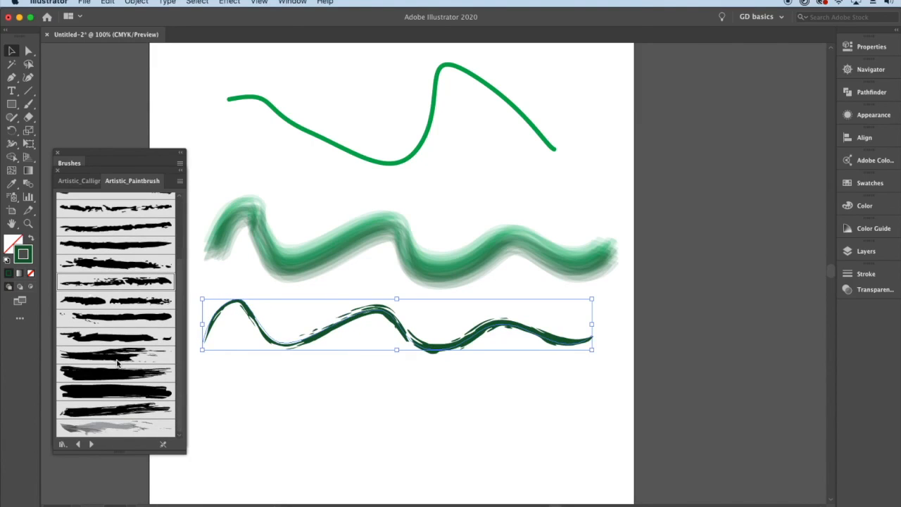
{"action": "left_click", "coordinate": [151, 391]}
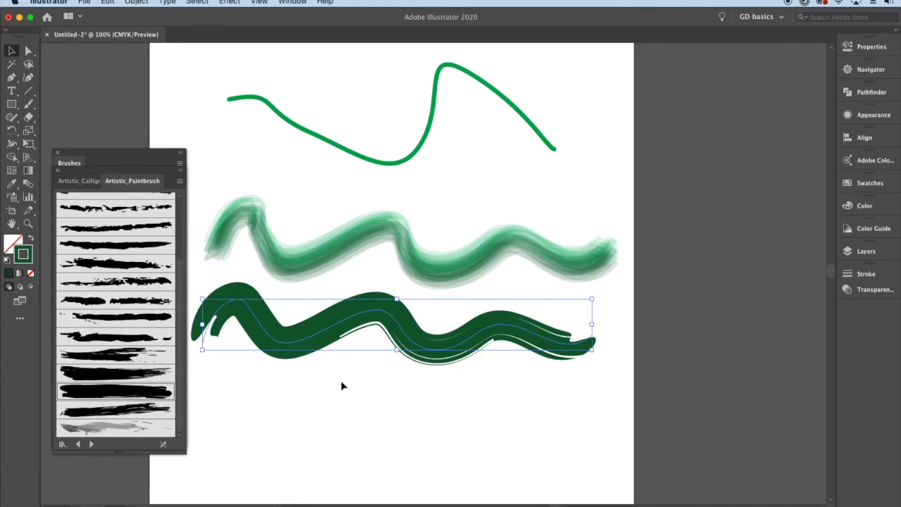
{"action": "left_click", "coordinate": [120, 408]}
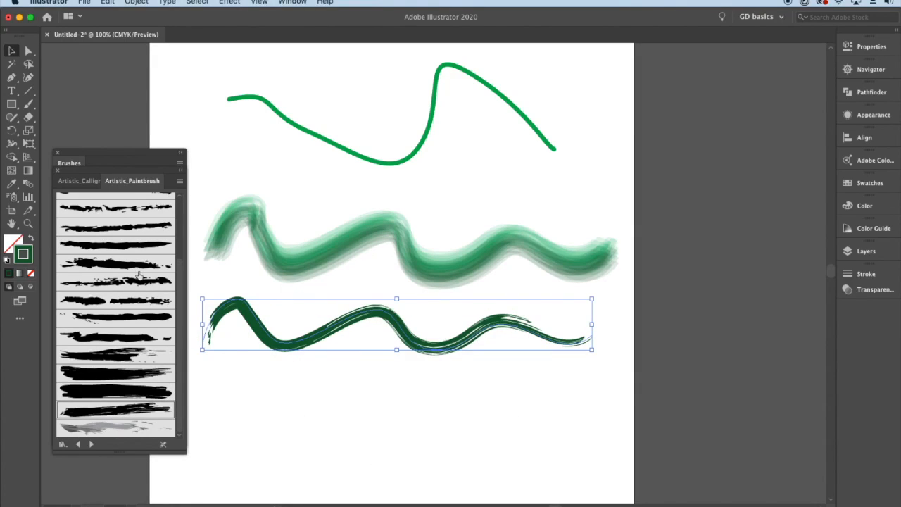
- Try Artistic_Calligraphic brushes on the lower wavy line, ending with 15 pt. Oval, and close the brush libraries
{"action": "scroll", "coordinate": [138, 273], "scroll_direction": "up", "scroll_amount": 5}
{"action": "left_click", "coordinate": [82, 183]}
{"action": "left_click", "coordinate": [102, 238]}
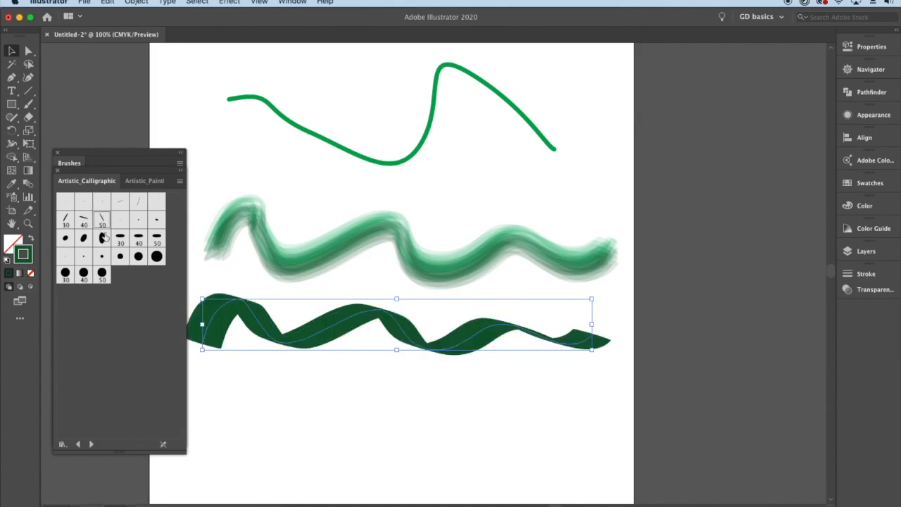
{"action": "left_click", "coordinate": [84, 238]}
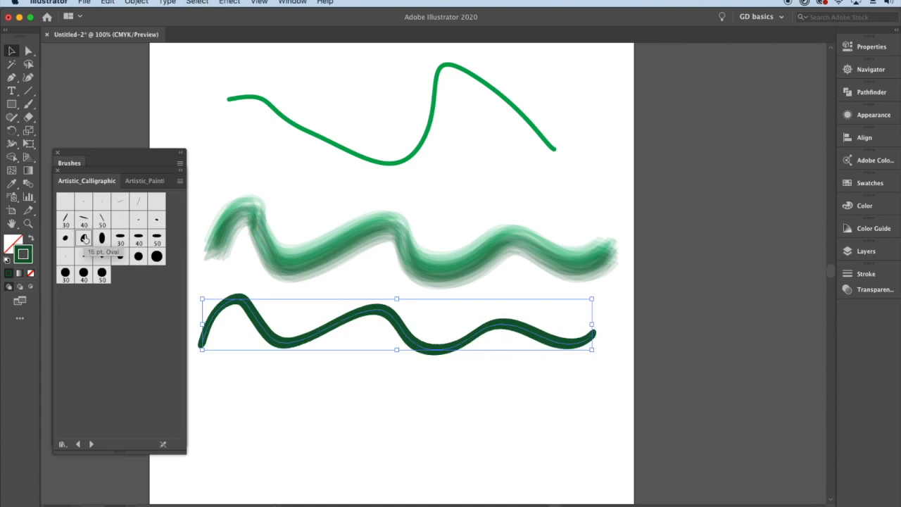
{"action": "left_click", "coordinate": [60, 174]}
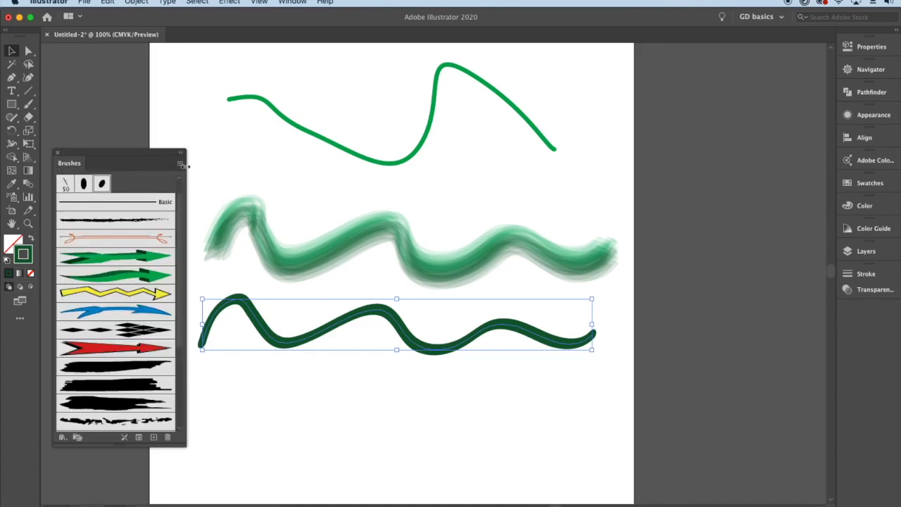
- Open the Borders_Geometric brush library, enlarge its panel and look through the patterns
{"action": "left_click", "coordinate": [180, 165]}
{"action": "mouse_move", "coordinate": [281, 352]}
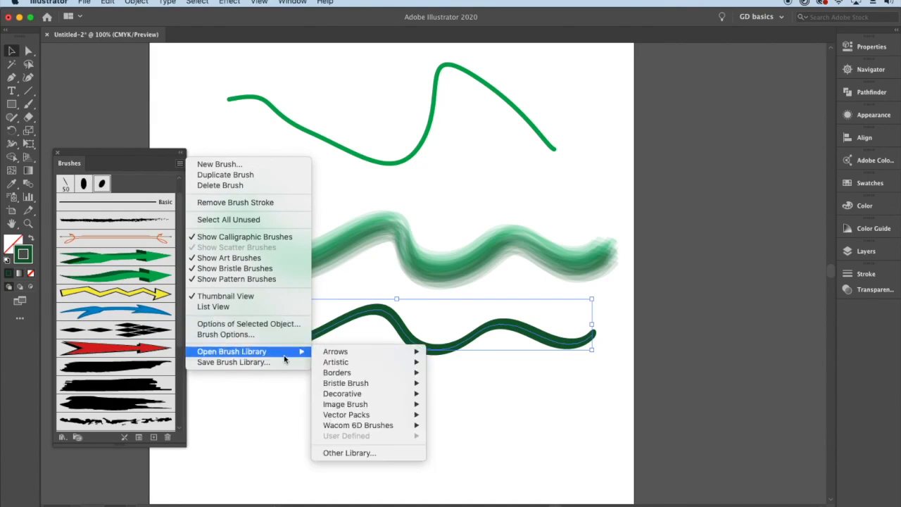
{"action": "mouse_move", "coordinate": [383, 375]}
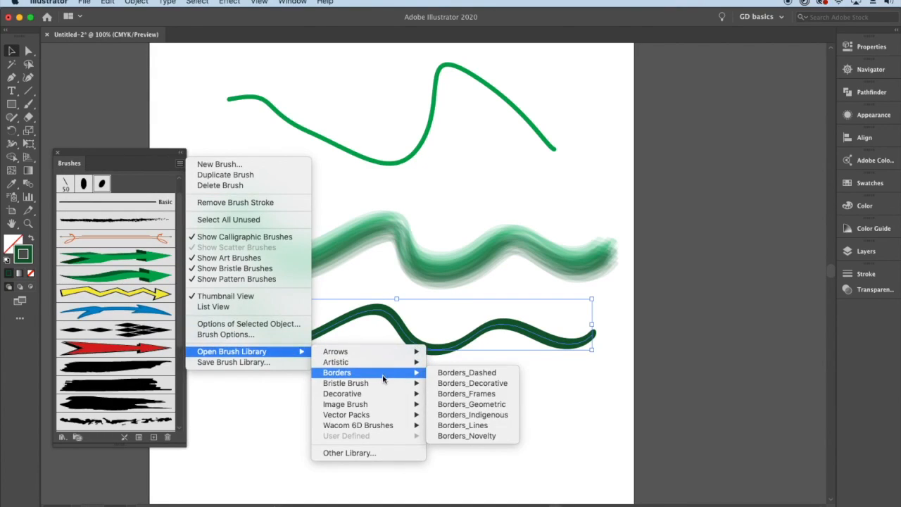
{"action": "left_click", "coordinate": [487, 403]}
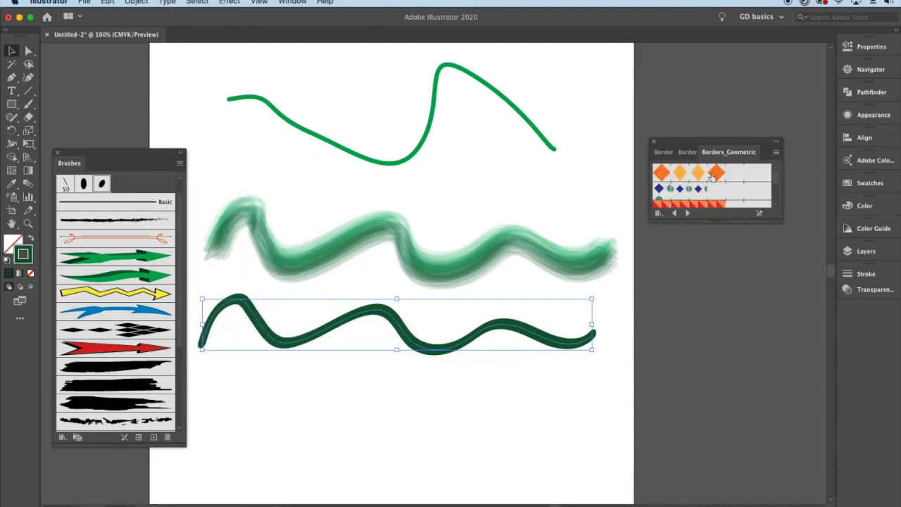
{"action": "mouse_move", "coordinate": [714, 221]}
{"action": "left_mouse_down"}
{"action": "mouse_move", "coordinate": [698, 451]}
{"action": "mouse_move", "coordinate": [707, 456]}
{"action": "left_mouse_up"}
{"action": "scroll", "coordinate": [729, 340], "scroll_direction": "down", "scroll_amount": 4}
{"action": "scroll", "coordinate": [729, 340], "scroll_direction": "up", "scroll_amount": 4}
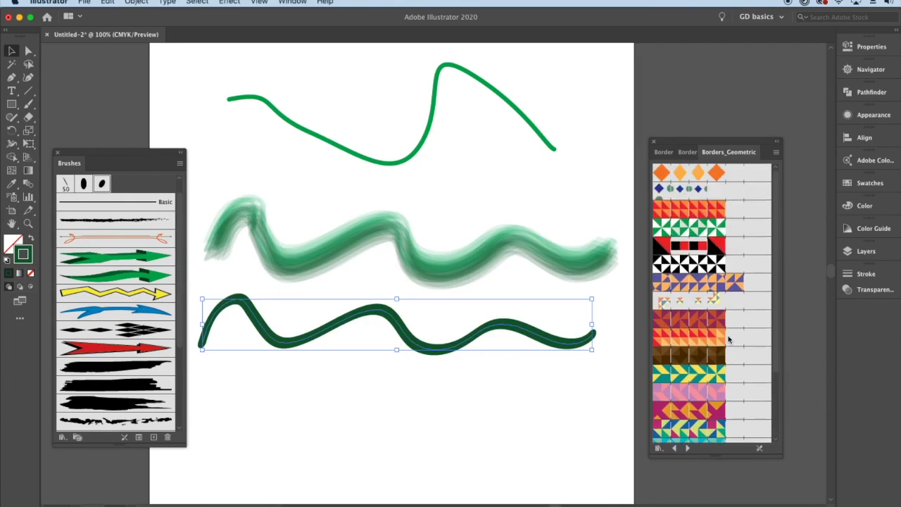
- Try Diamonds 1, Geometric 4 and other geometric border brushes on the lower wavy line, ending with a red-orange triangle pattern
{"action": "left_click", "coordinate": [674, 174]}
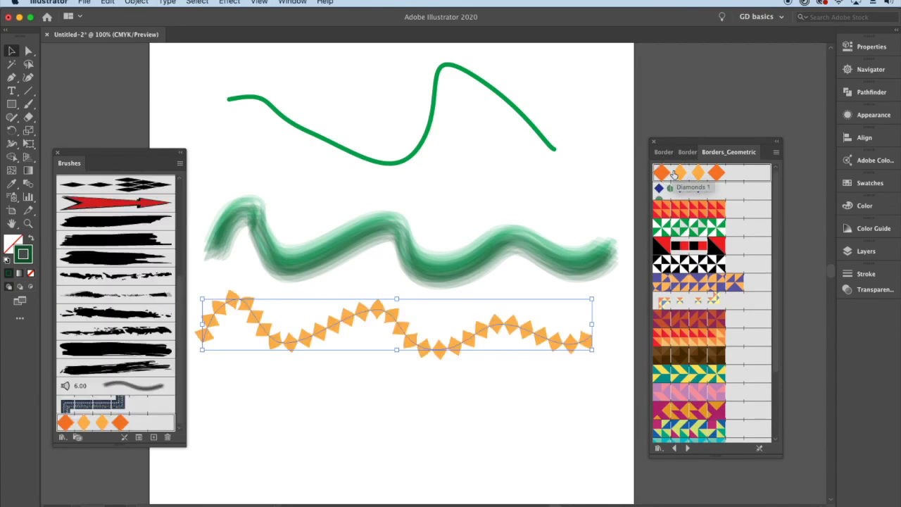
{"action": "left_click", "coordinate": [677, 209]}
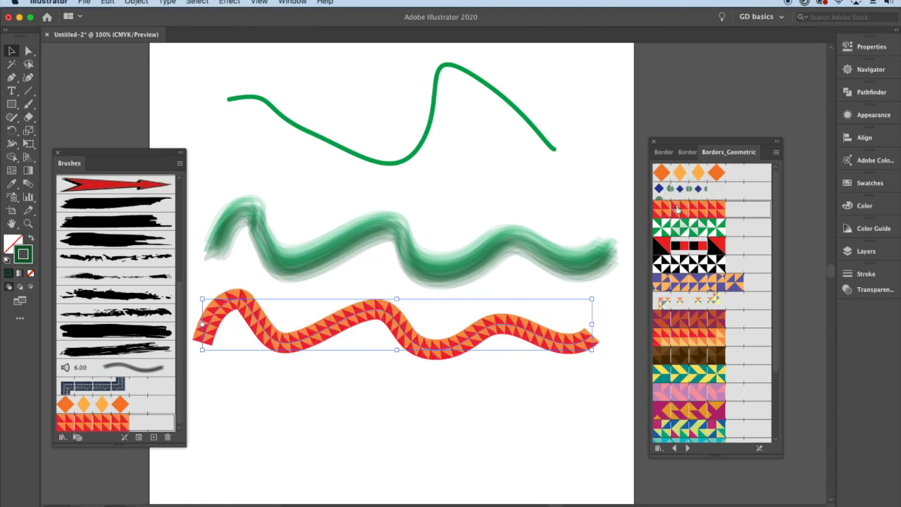
{"action": "left_click", "coordinate": [679, 245]}
{"action": "left_click", "coordinate": [680, 264]}
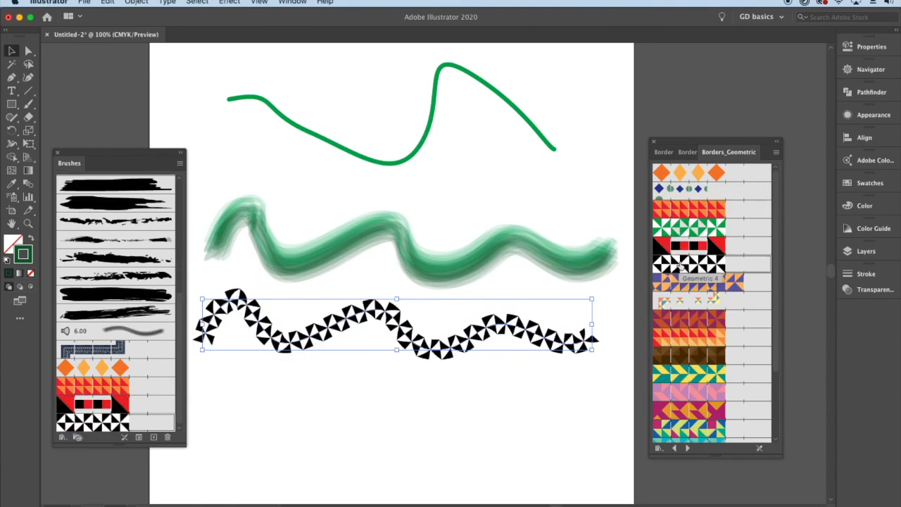
{"action": "left_click", "coordinate": [687, 283]}
{"action": "left_click", "coordinate": [690, 334]}
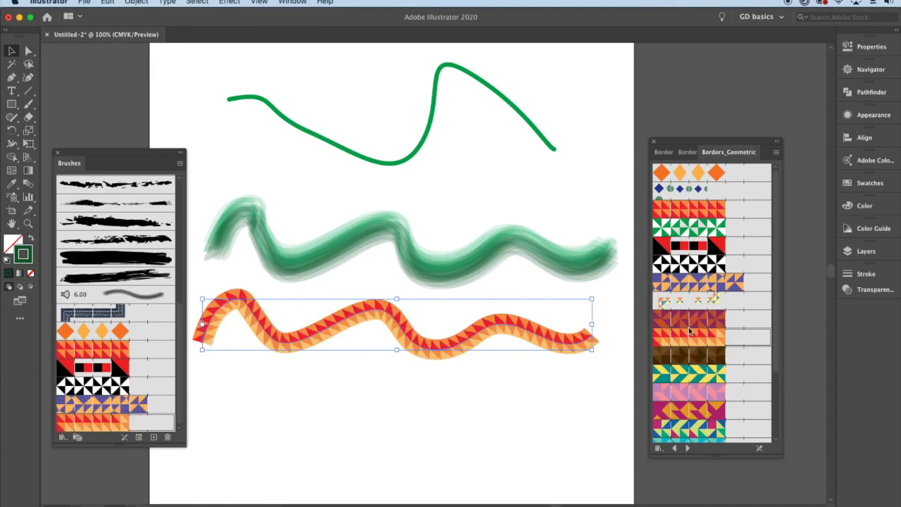
- Reshape the patterned wavy line by pulling two anchor points of its first valley far down with Direct Selection
{"action": "left_click", "coordinate": [29, 52]}
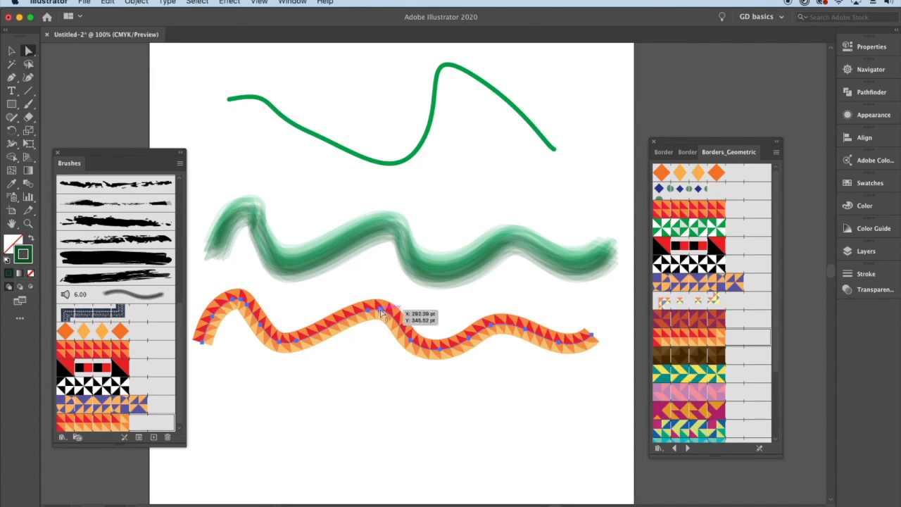
{"action": "left_click_drag", "start_coordinate": [296, 341], "coordinate": [276, 431]}
{"action": "left_click_drag", "start_coordinate": [333, 338], "coordinate": [408, 428]}
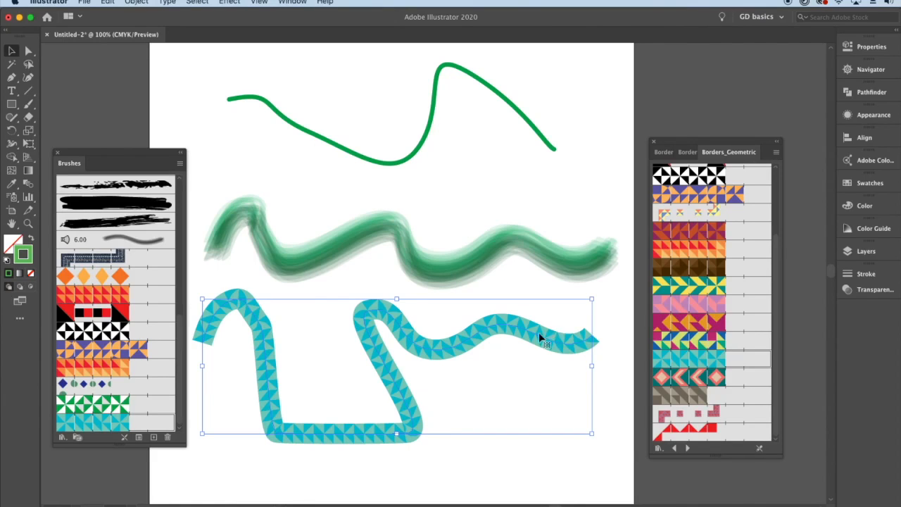
- Open the pattern brush stroke options for the selected teal line and set the fixed scale to 65%
{"action": "left_click", "coordinate": [857, 50]}
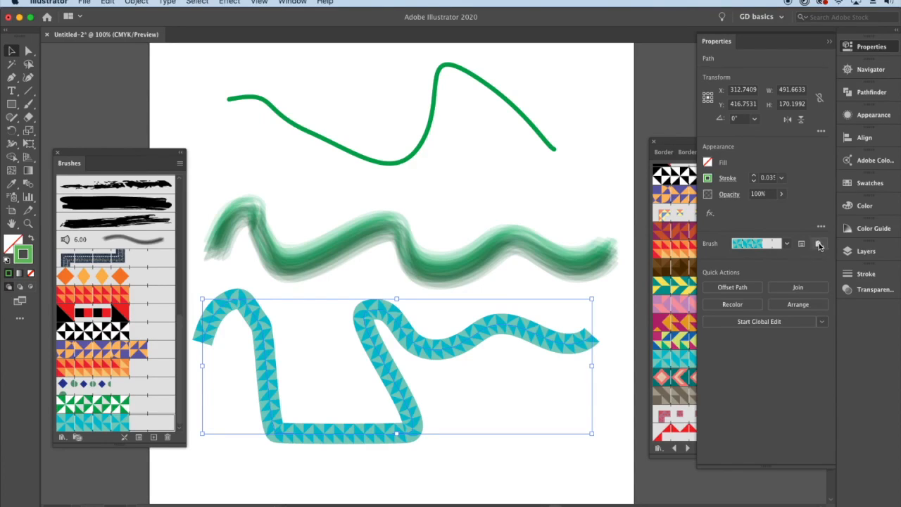
{"action": "left_click", "coordinate": [789, 245]}
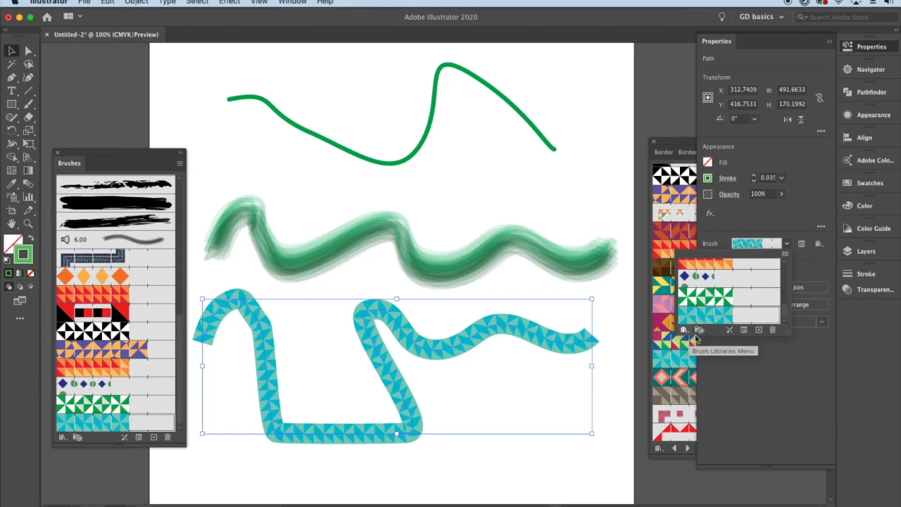
{"action": "scroll", "coordinate": [781, 298], "scroll_direction": "up", "scroll_amount": 6}
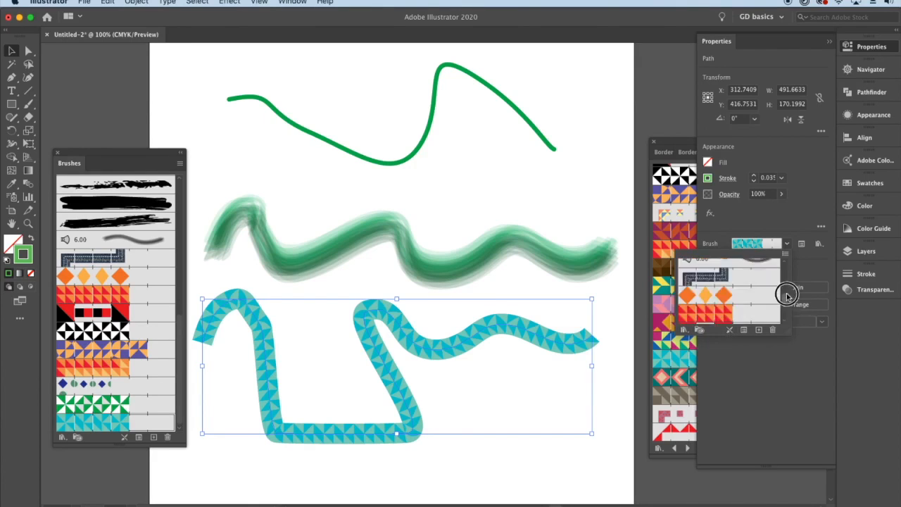
{"action": "left_click", "coordinate": [816, 273]}
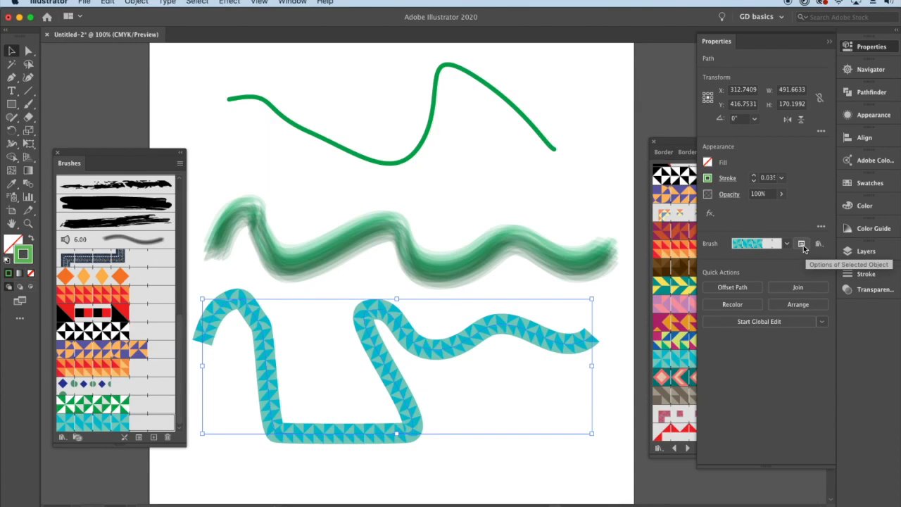
{"action": "left_click", "coordinate": [802, 244]}
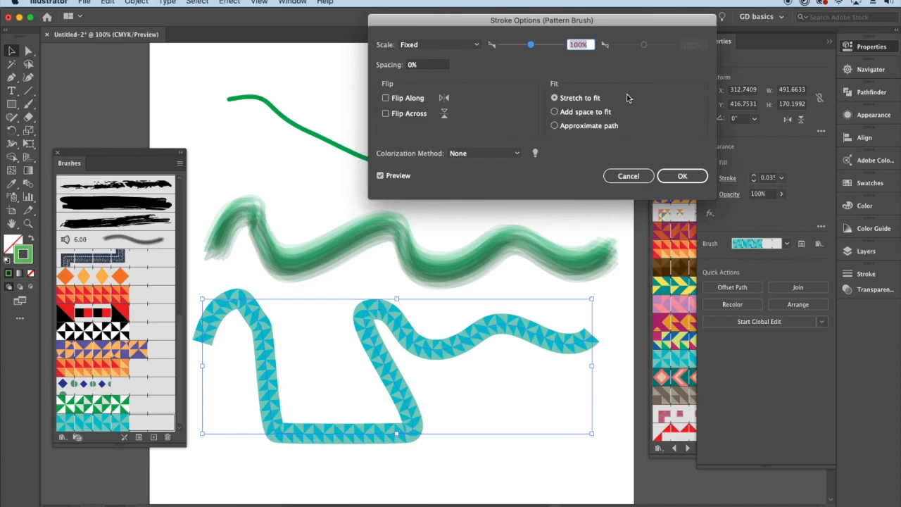
{"action": "mouse_move", "coordinate": [565, 26]}
{"action": "left_mouse_down"}
{"action": "mouse_move", "coordinate": [500, 47]}
{"action": "mouse_move", "coordinate": [477, 68]}
{"action": "mouse_move", "coordinate": [455, 68]}
{"action": "left_mouse_up"}
- Set the pattern spacing to 23% and compare the line with the preview off and on
{"action": "left_click", "coordinate": [364, 87]}
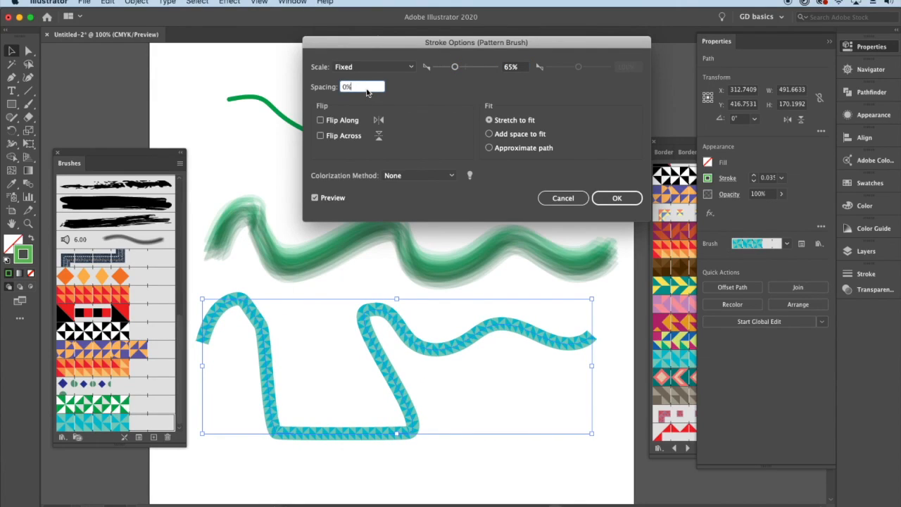
{"action": "key", "text": "Up"}
{"action": "key", "text": "Up"}
{"action": "key", "text": "Up"}
{"action": "key", "text": "Up"}
{"action": "key", "text": "Up"}
{"action": "key", "text": "Up"}
{"action": "key", "text": "Up"}
{"action": "key", "text": "Up"}
{"action": "key", "text": "Up"}
{"action": "key", "text": "Up"}
{"action": "key", "text": "Up"}
{"action": "left_click", "coordinate": [316, 198]}
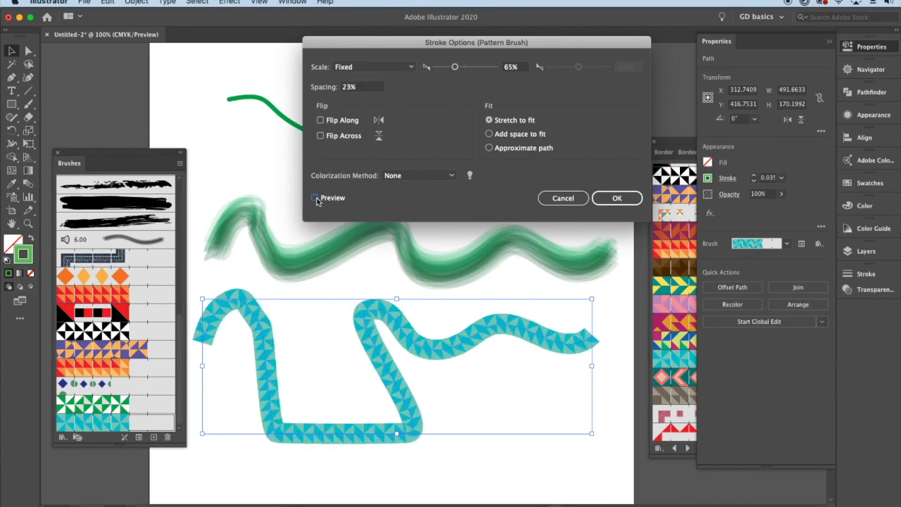
{"action": "left_click", "coordinate": [315, 199]}
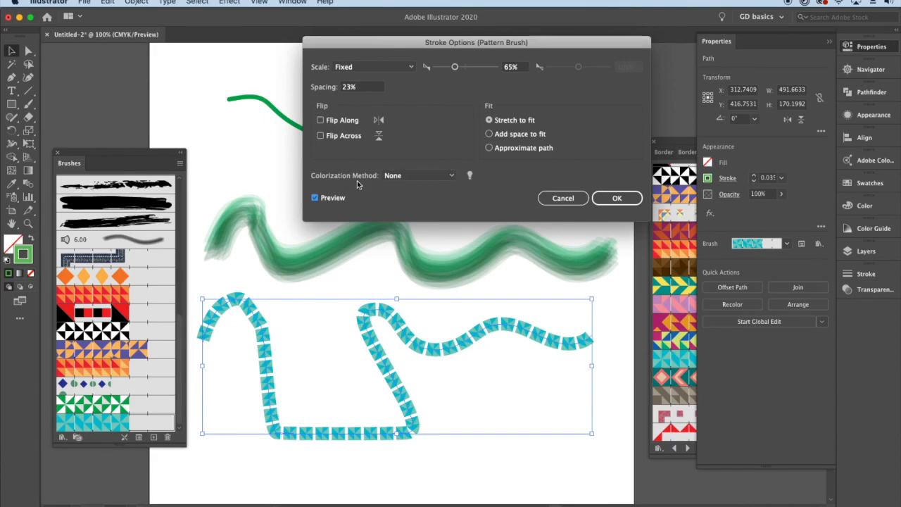
- Try the Tints and the Tints and Shades colorization methods, and apply Hue Shift to the pattern stroke
{"action": "left_click", "coordinate": [434, 177]}
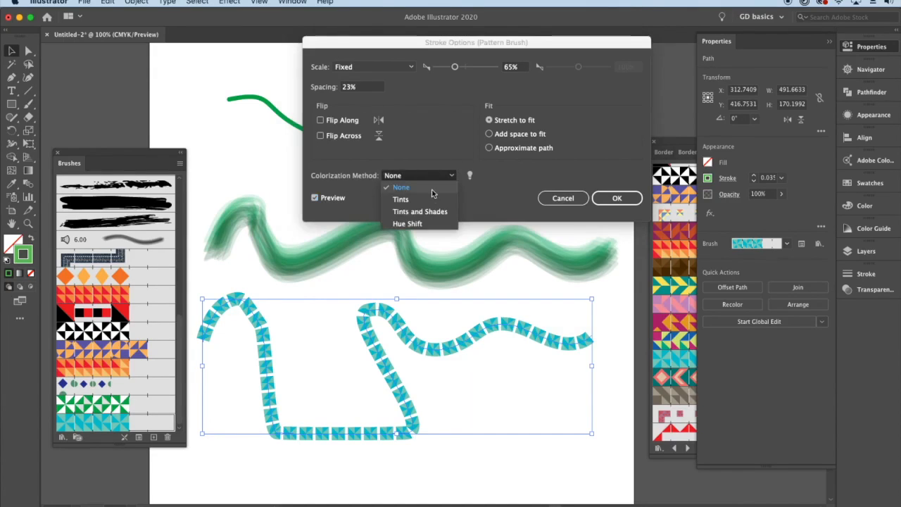
{"action": "left_click", "coordinate": [432, 200]}
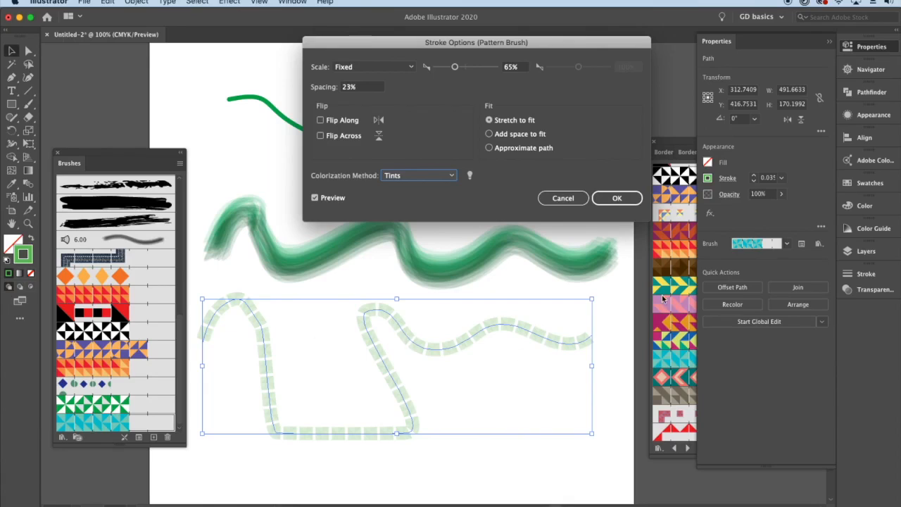
{"action": "left_click", "coordinate": [446, 180]}
{"action": "left_click", "coordinate": [444, 212]}
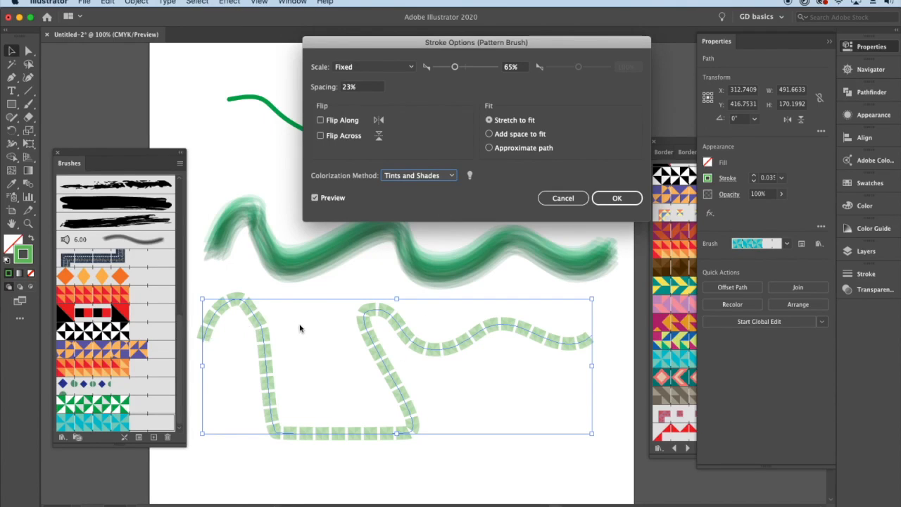
{"action": "left_click", "coordinate": [419, 175]}
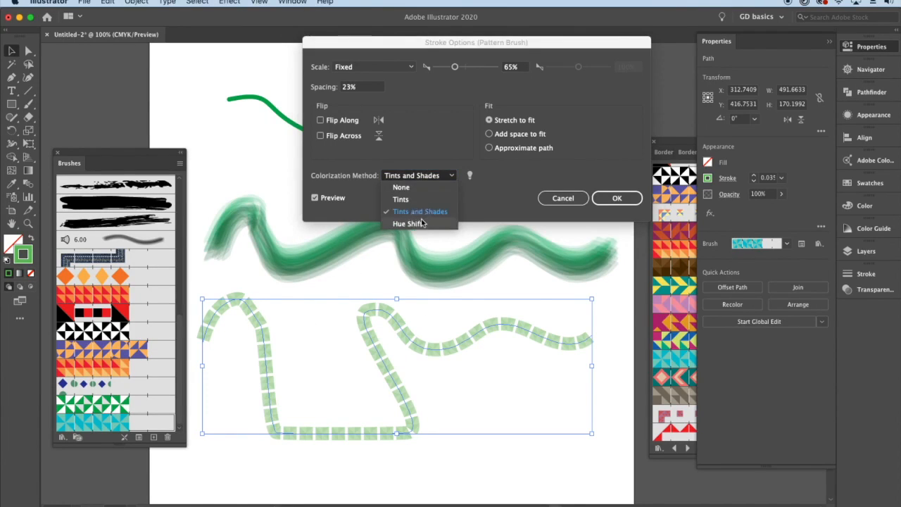
{"action": "left_click", "coordinate": [422, 222]}
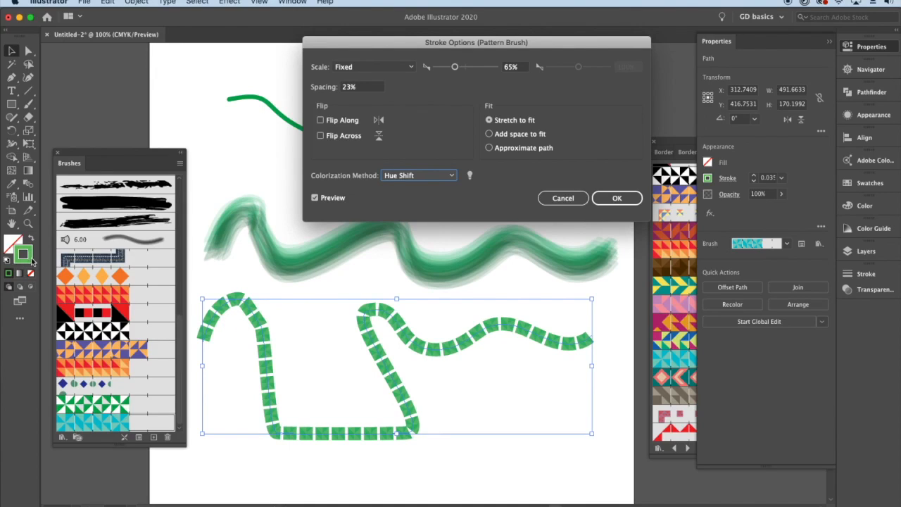
{"action": "left_click", "coordinate": [626, 198]}
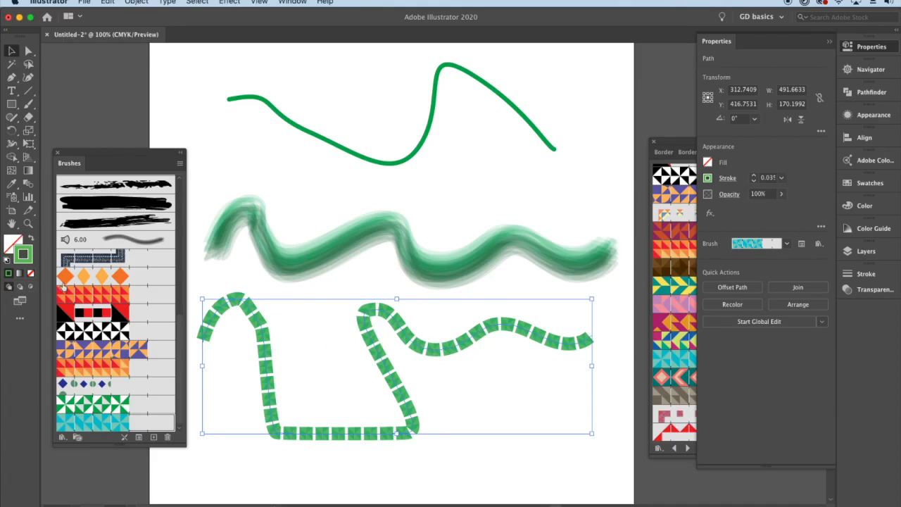
- Recolor the patterned line's stroke to purple 840CED, close its properties and deselect the line
{"action": "double_click", "coordinate": [29, 262]}
{"action": "left_click_drag", "start_coordinate": [778, 164], "coordinate": [777, 131]}
{"action": "left_click_drag", "start_coordinate": [777, 68], "coordinate": [697, 70]}
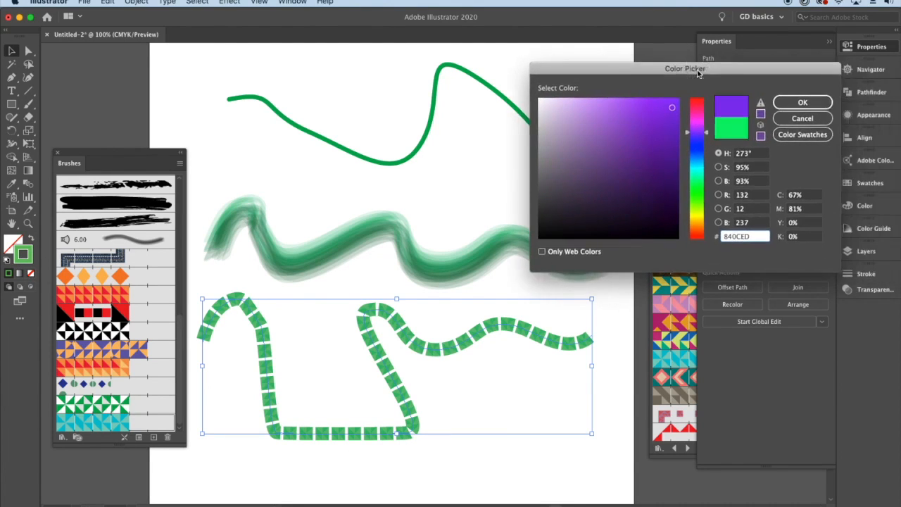
{"action": "left_click", "coordinate": [777, 102]}
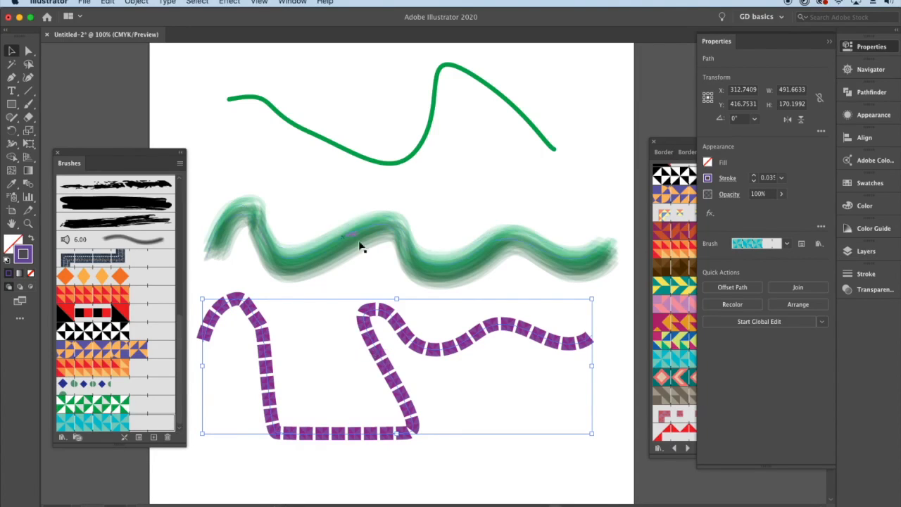
{"action": "left_click", "coordinate": [884, 51]}
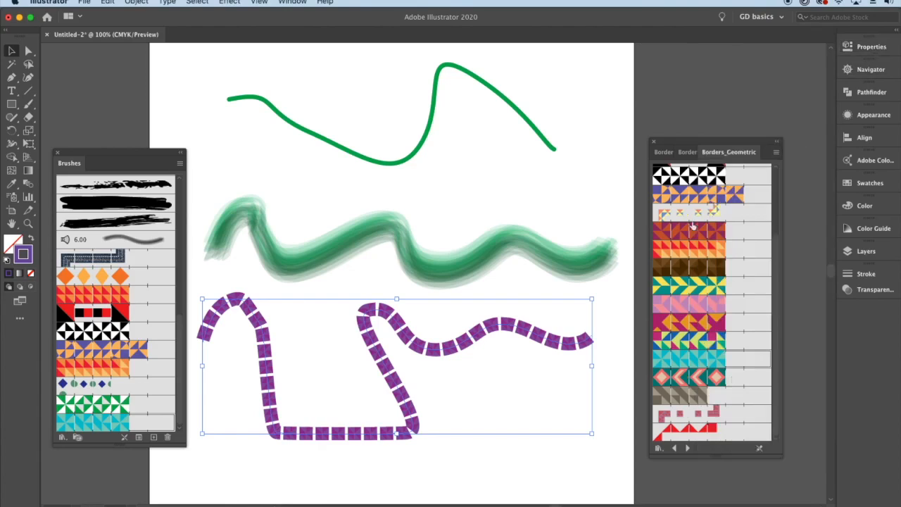
{"action": "left_click", "coordinate": [490, 182]}
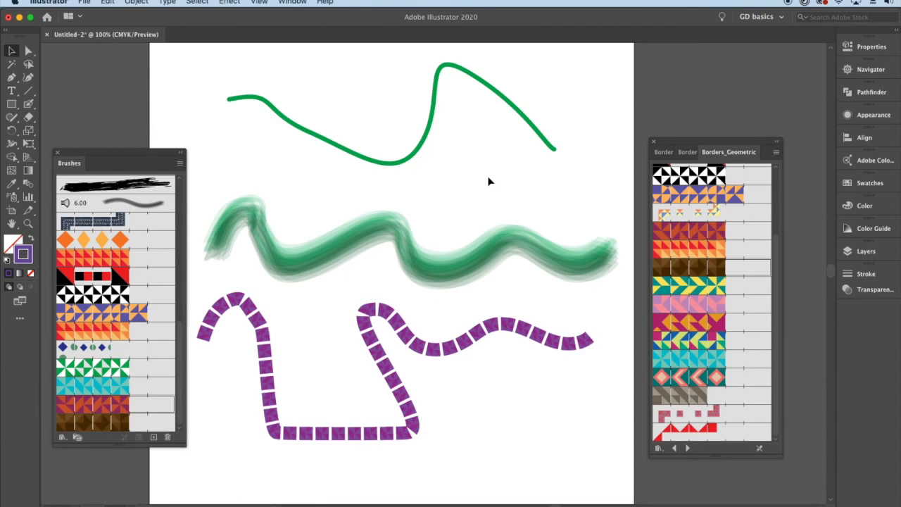
- Draw a closed triangle with the Pen tool below the upper curve and apply the dark red and orange triangle-pattern brush
{"action": "left_click", "coordinate": [11, 76]}
{"action": "left_click", "coordinate": [472, 135]}
{"action": "left_click", "coordinate": [440, 201]}
{"action": "left_click", "coordinate": [533, 187]}
{"action": "left_click", "coordinate": [472, 136]}
{"action": "key", "text": "v"}
{"action": "left_click", "coordinate": [683, 231]}
- Paint a short zigzag line below the purple line using the Paintbrush with the same triangle-pattern brush, and select it
{"action": "left_click_drag", "start_coordinate": [28, 104], "coordinate": [64, 107]}
{"action": "mouse_move", "coordinate": [517, 375]}
{"action": "left_mouse_down"}
{"action": "mouse_move", "coordinate": [480, 400]}
{"action": "mouse_move", "coordinate": [506, 419]}
{"action": "mouse_move", "coordinate": [584, 442]}
{"action": "left_mouse_up"}
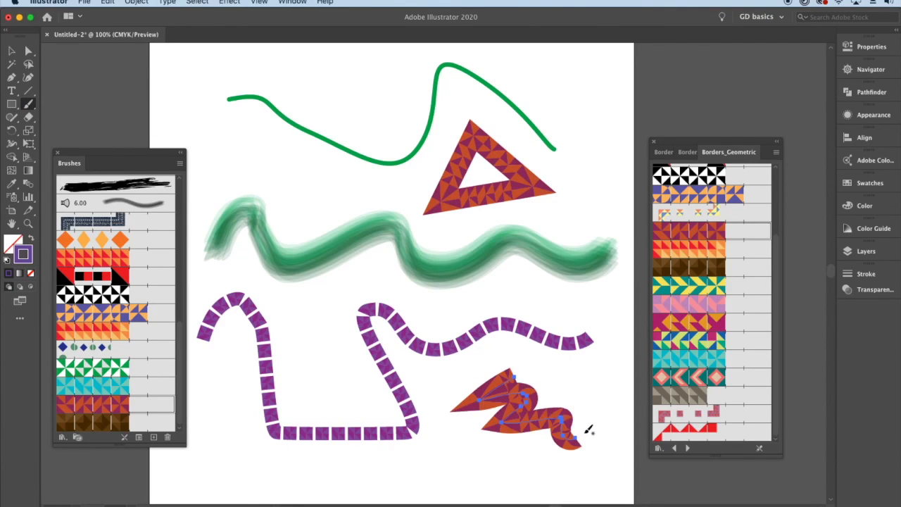
{"action": "left_click", "coordinate": [11, 51]}
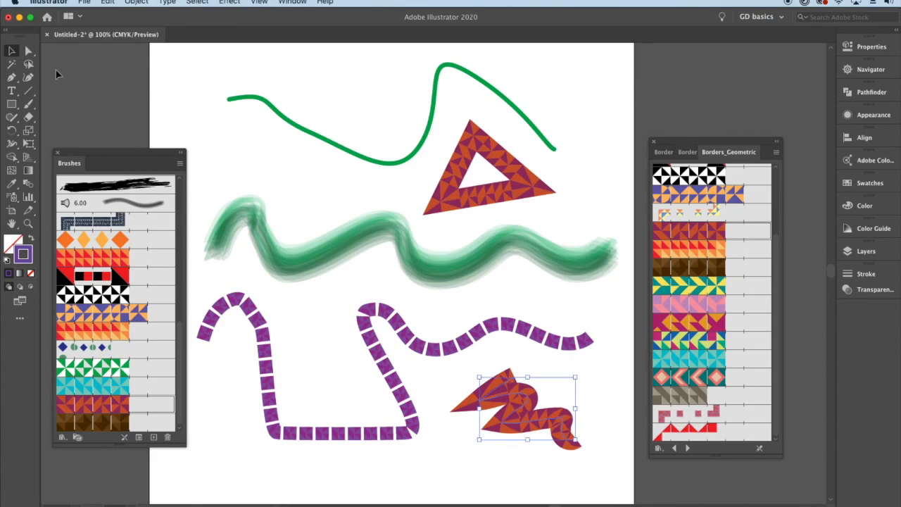
- Look through the available brush library categories, including Vector Packs, without opening one, and deselect the zigzag line
{"action": "left_click", "coordinate": [179, 163]}
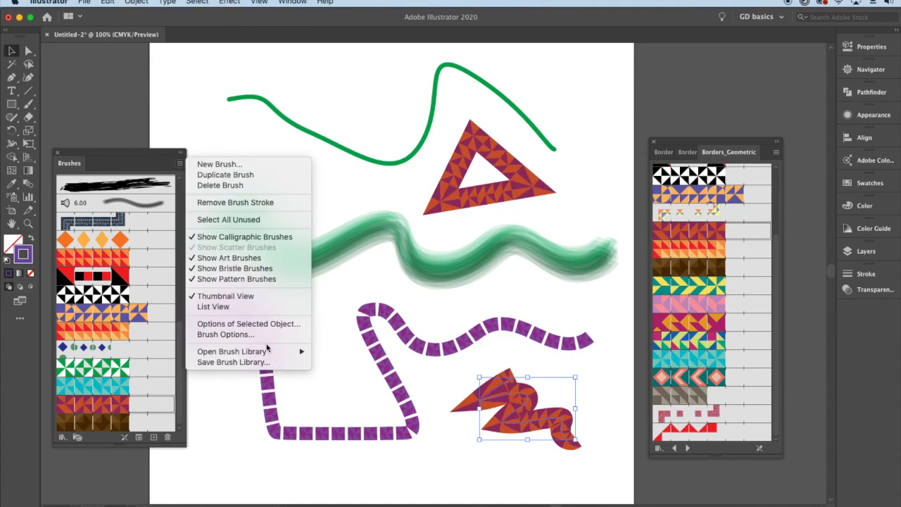
{"action": "mouse_move", "coordinate": [281, 355]}
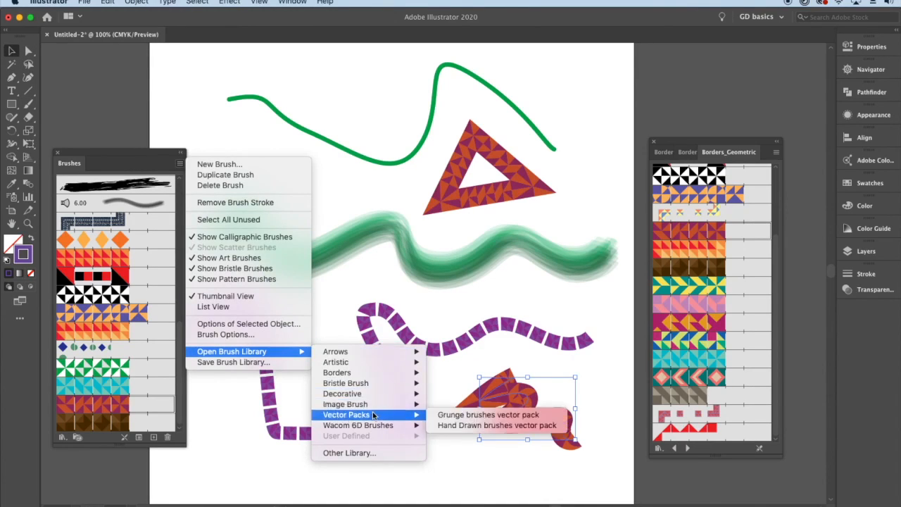
{"action": "mouse_move", "coordinate": [394, 428]}
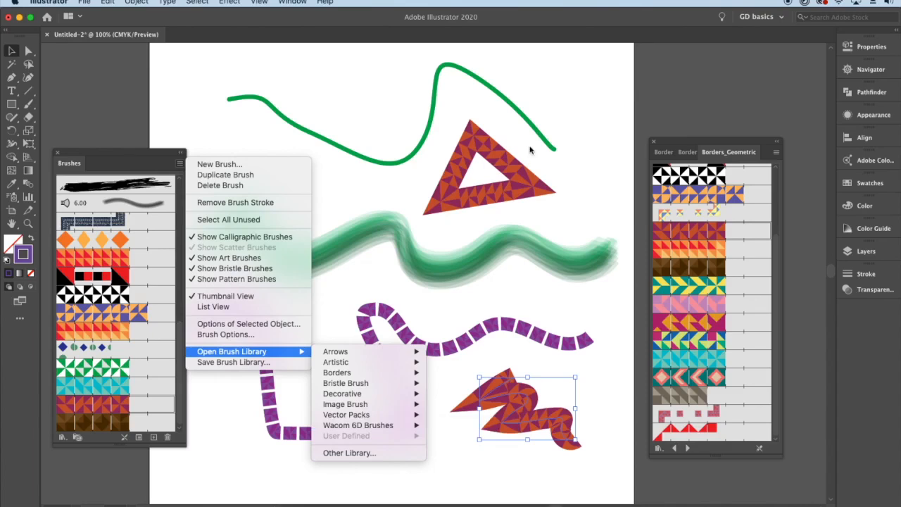
{"action": "left_click", "coordinate": [369, 184]}
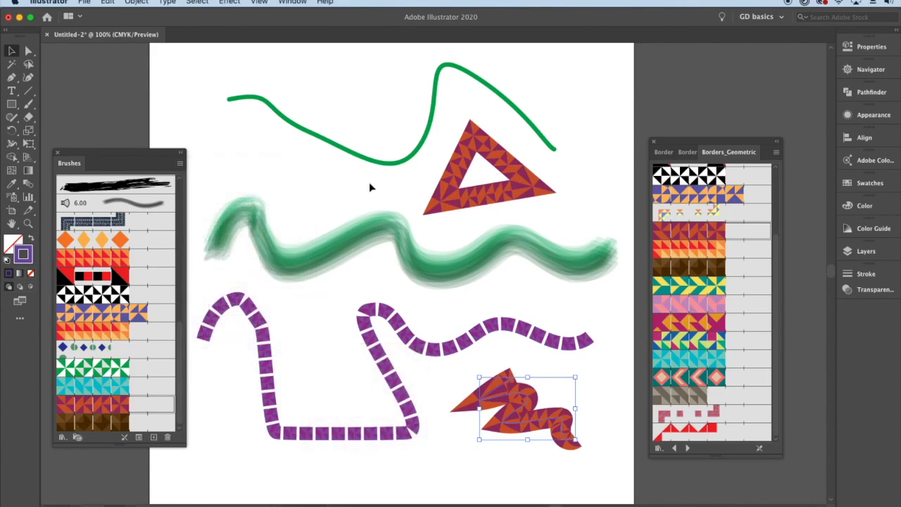
{"action": "left_click", "coordinate": [375, 187]}
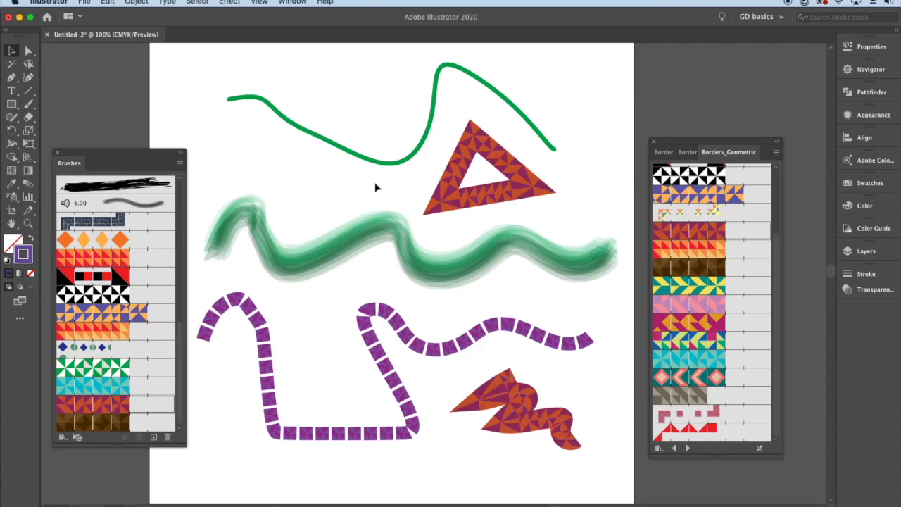